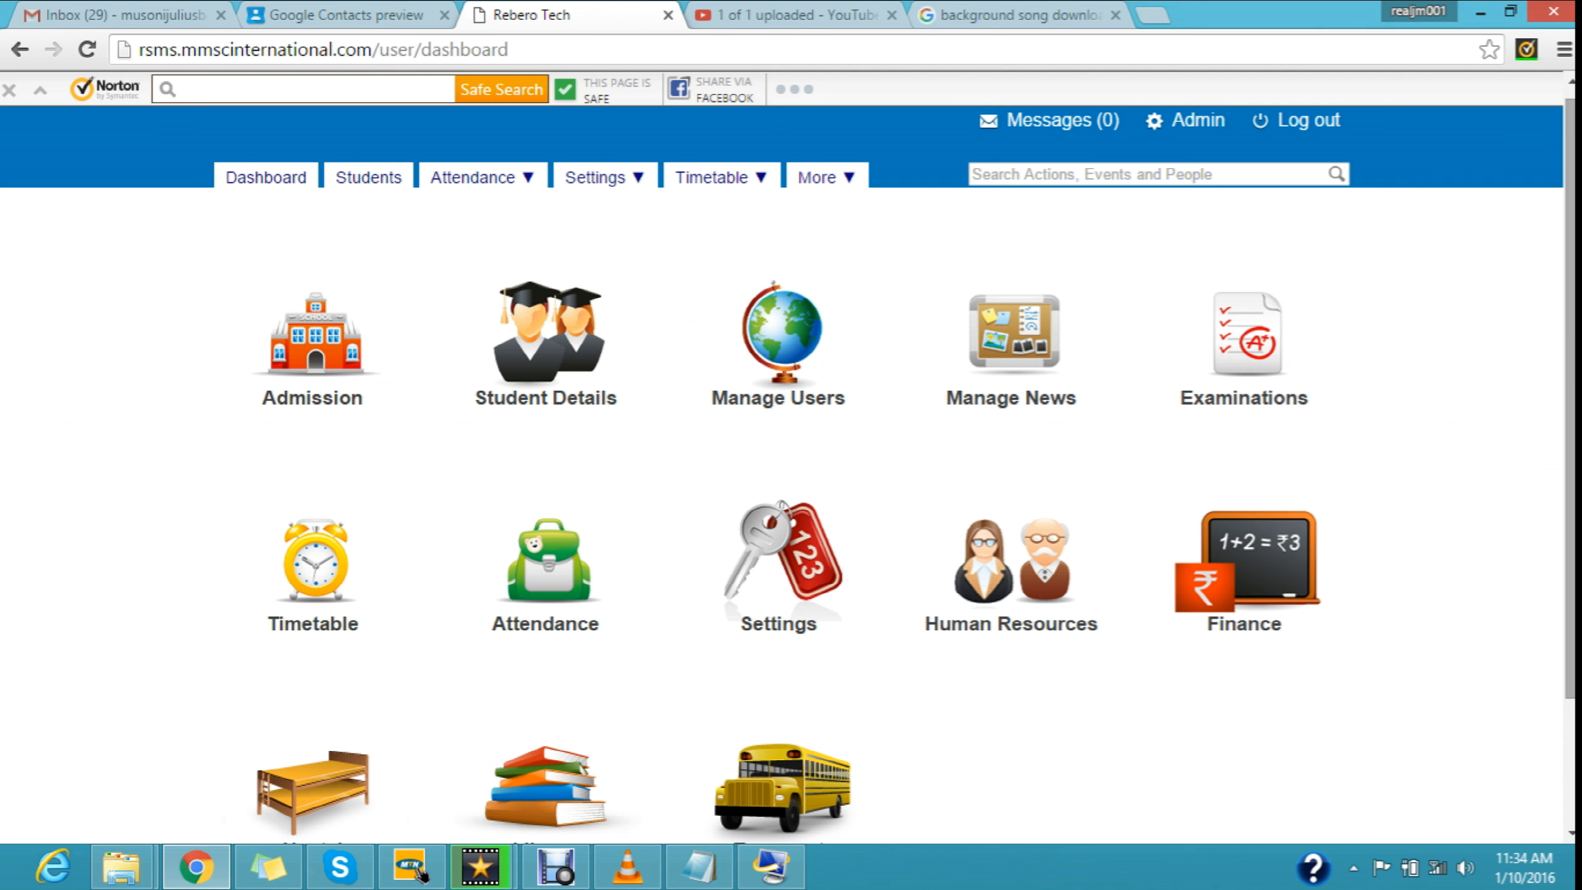
# Step: Open the subject management page from the school settings and choose the batch S.1 - Term 1 2016
pyautogui.moveTo(1570, 398); pyautogui.dragTo(1570, 468)
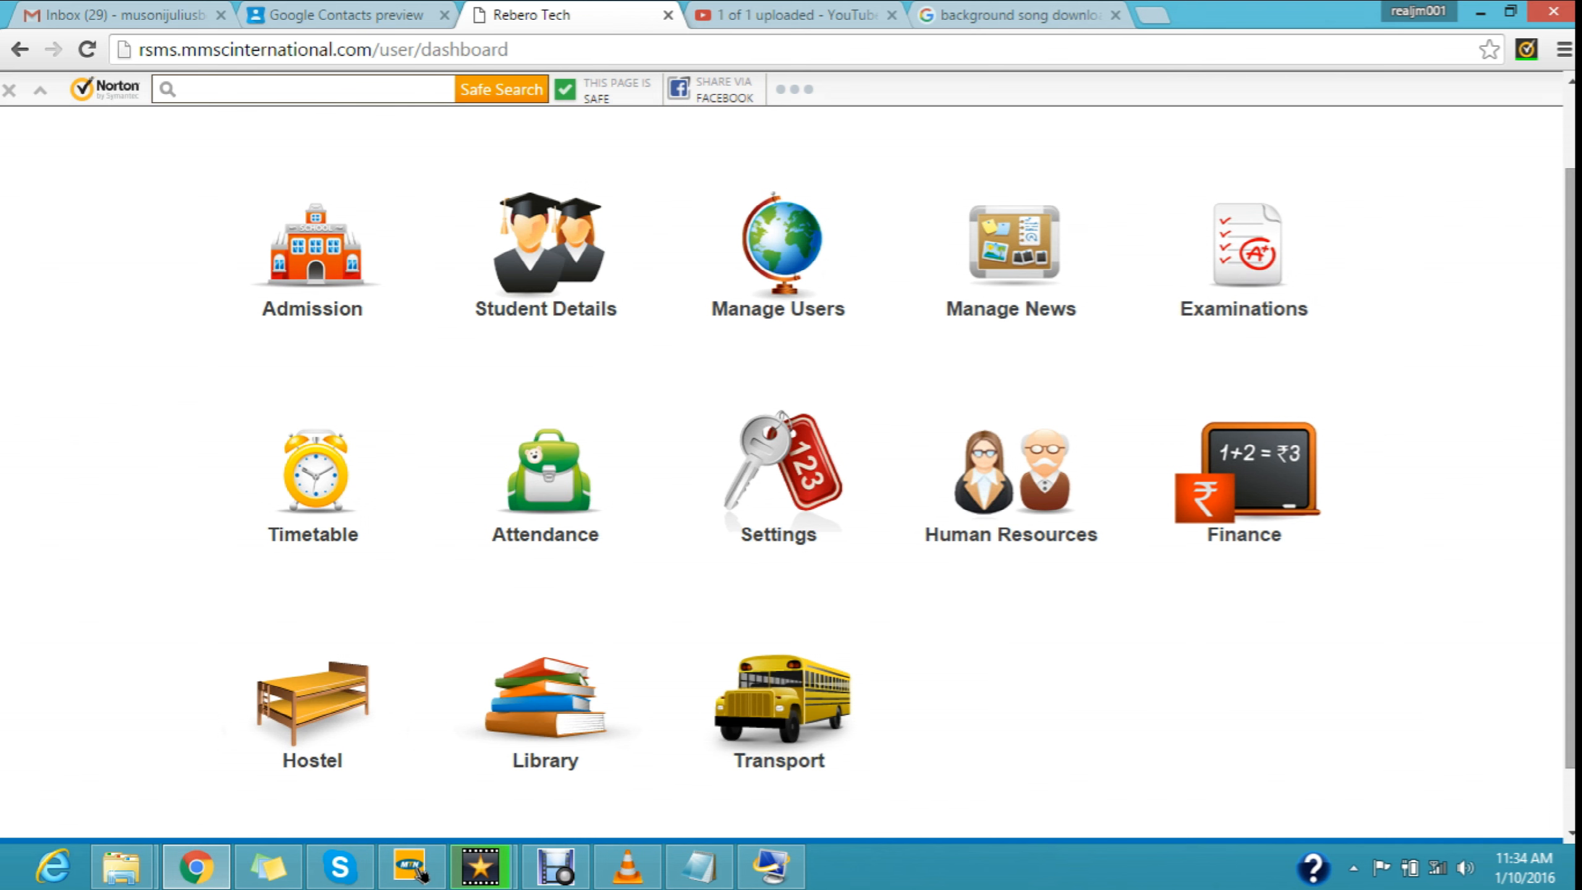
pyautogui.moveTo(1570, 468); pyautogui.dragTo(1570, 427)
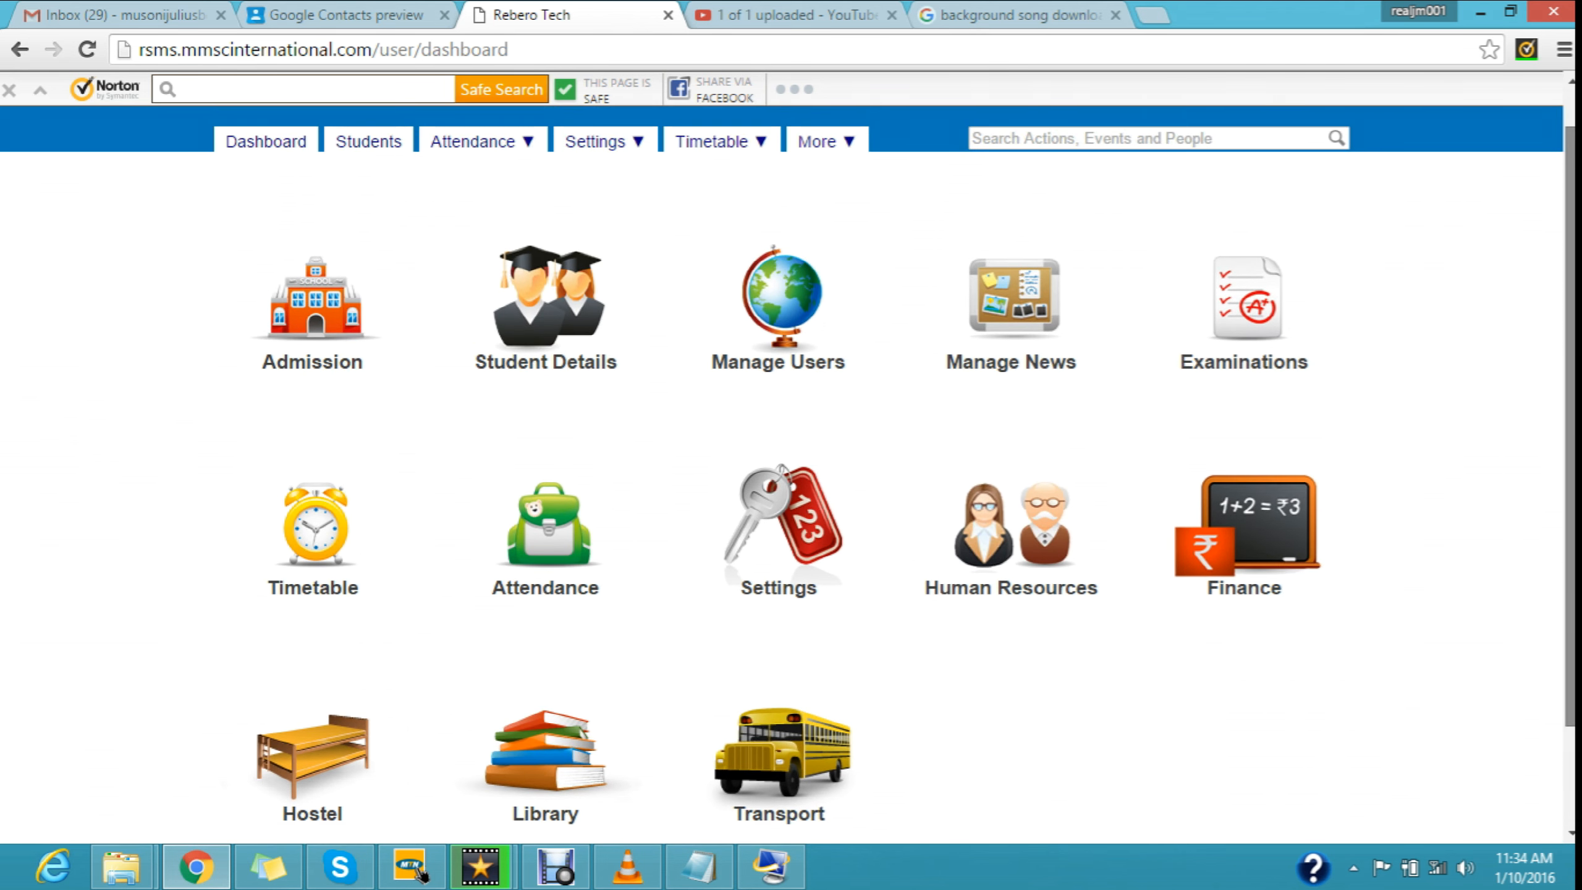
pyautogui.click(781, 523)
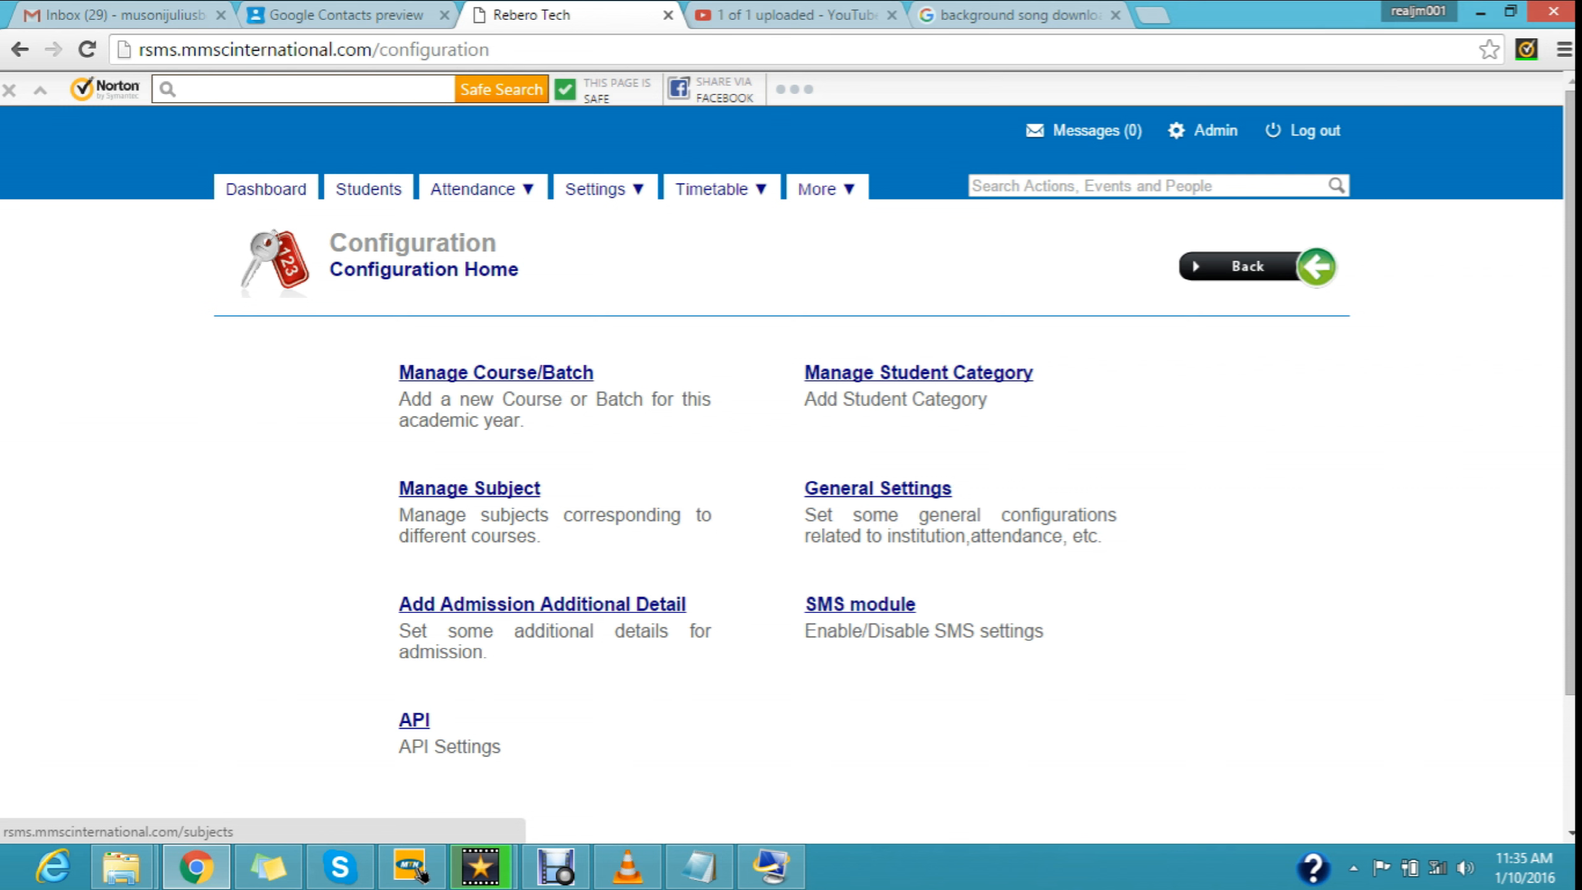
pyautogui.click(469, 488)
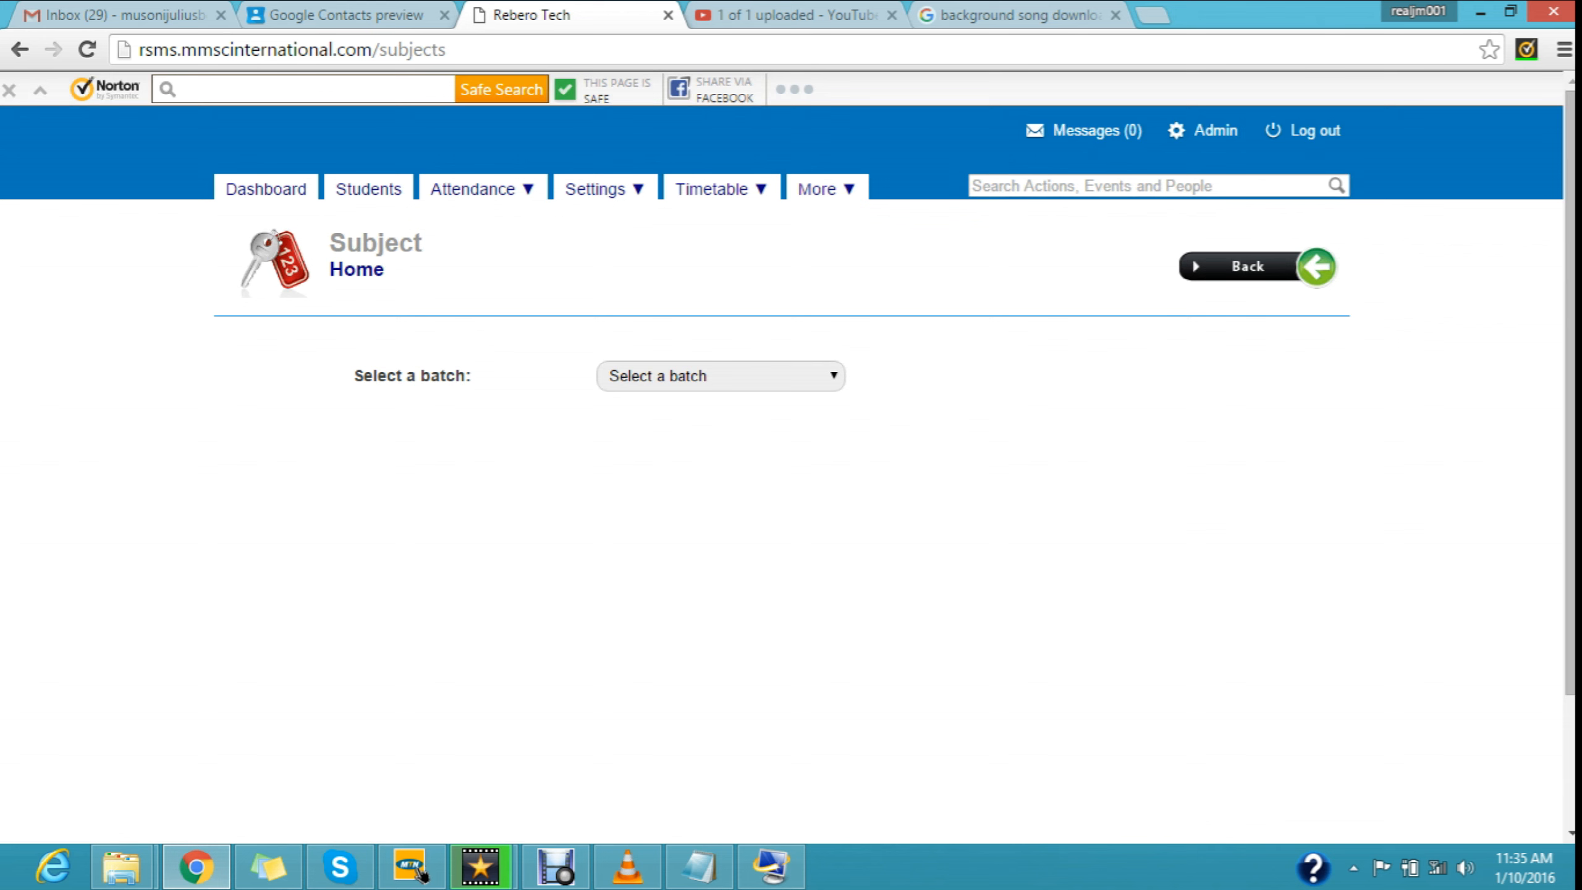
pyautogui.click(721, 376)
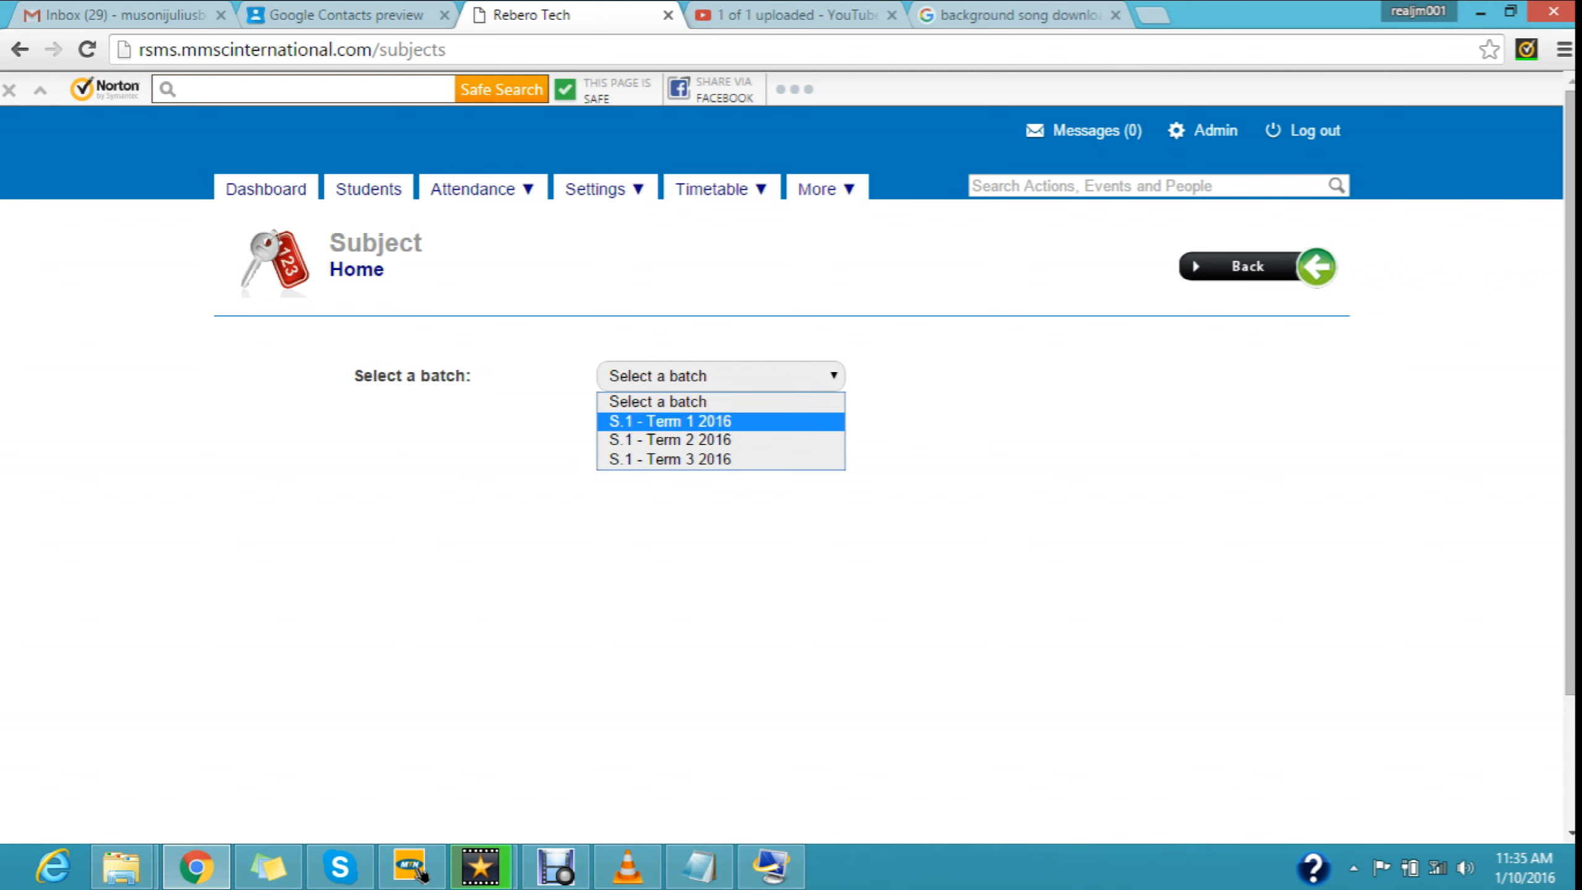
pyautogui.click(691, 422)
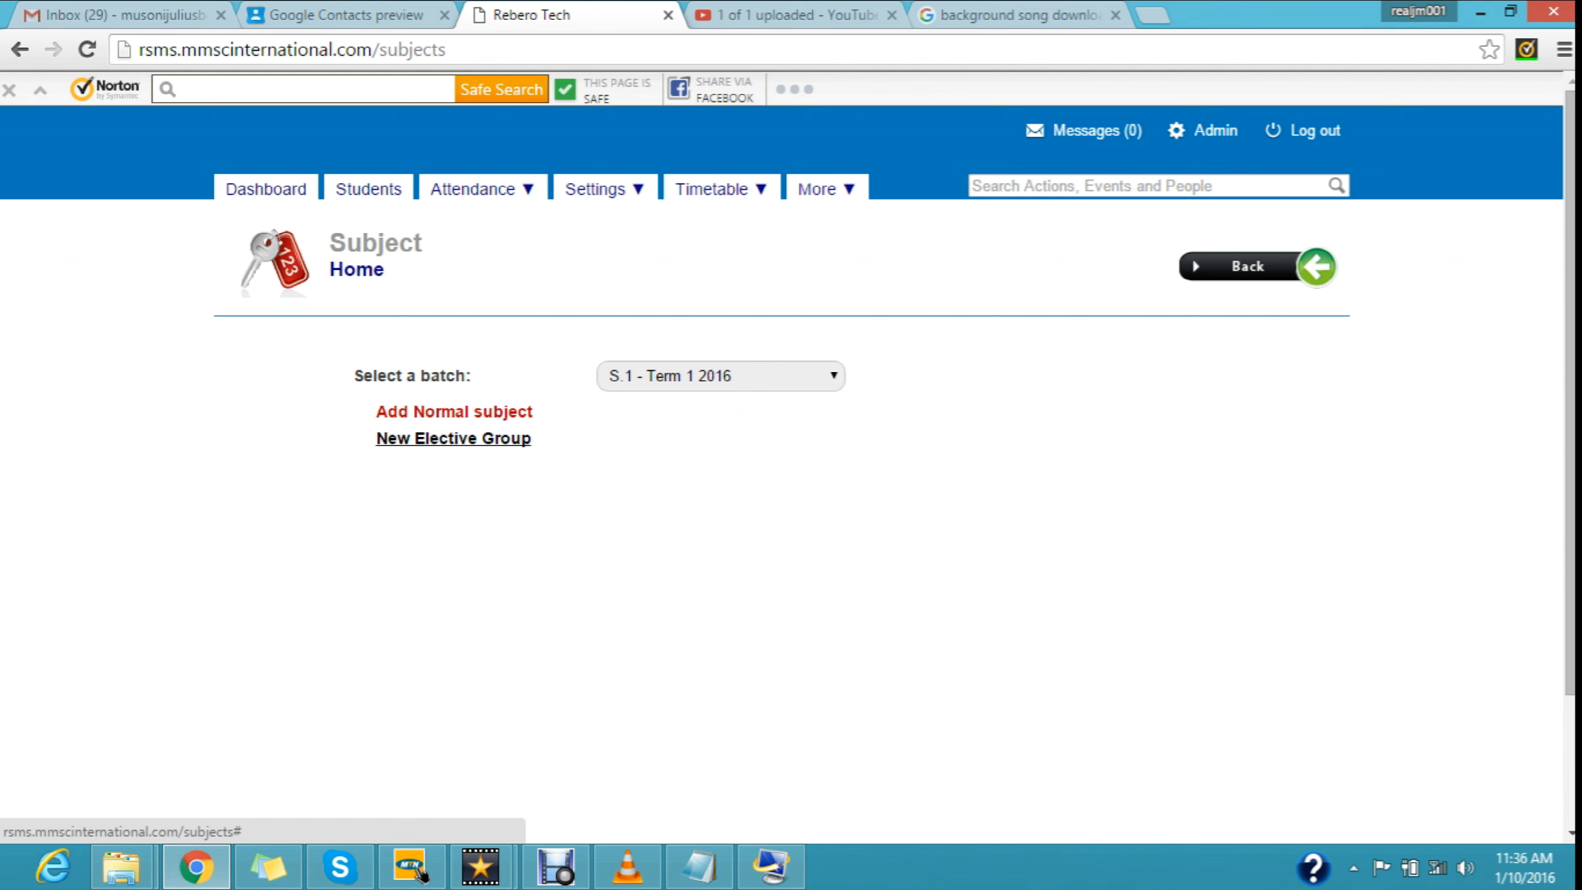
# Step: Add a normal subject named Physics with code Ph and a maximum of 5 weekly classes, leaving No Exam unchecked, and save it
pyautogui.click(454, 411)
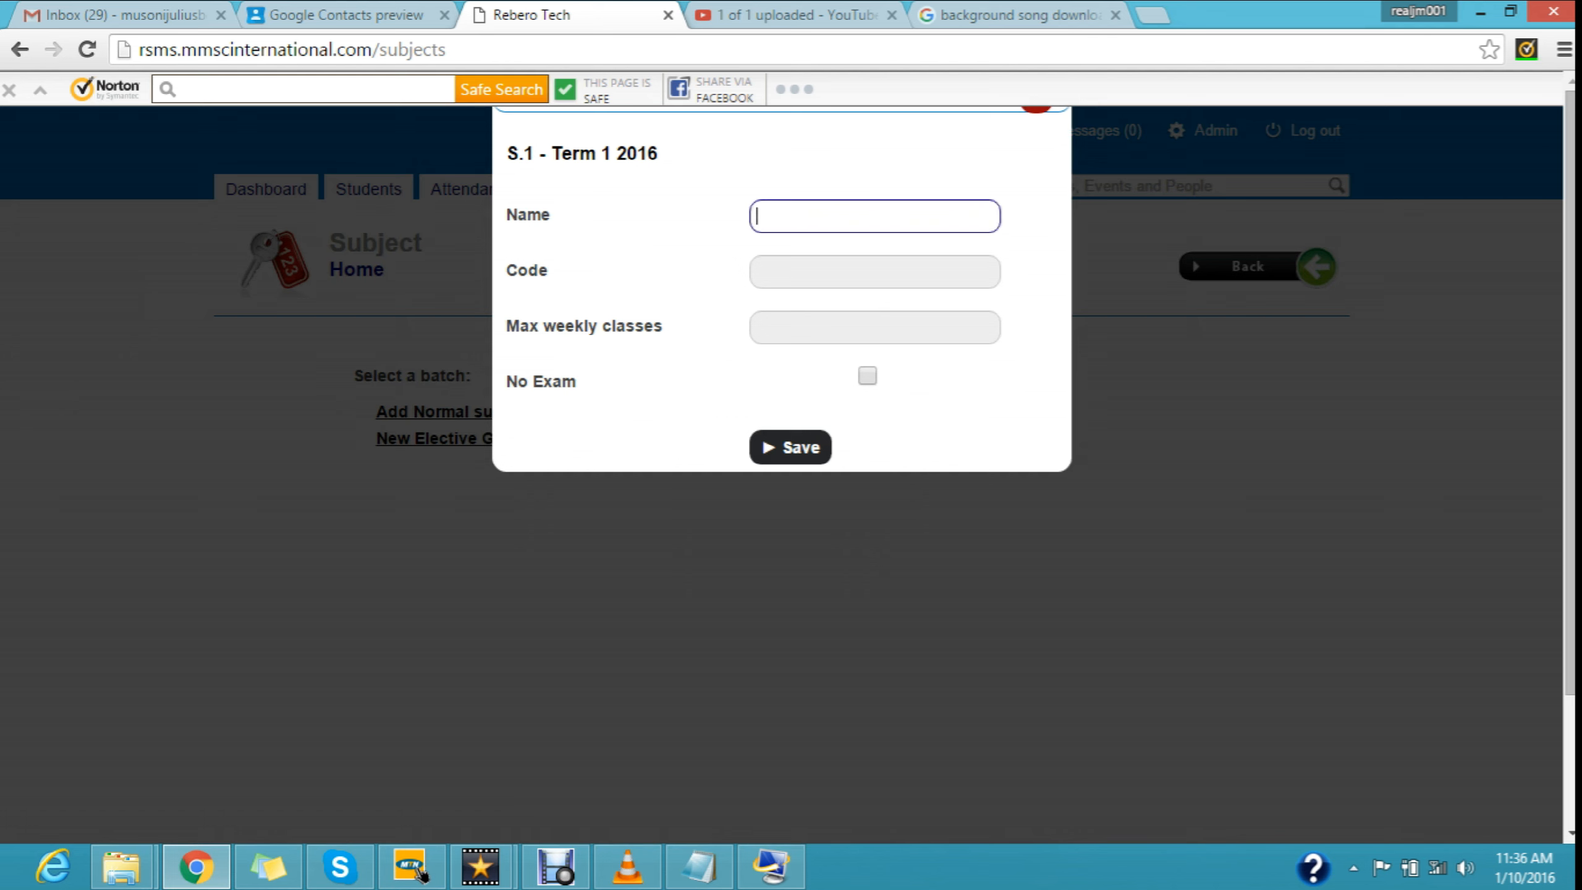
pyautogui.write('Physics')
pyautogui.press('Tab')
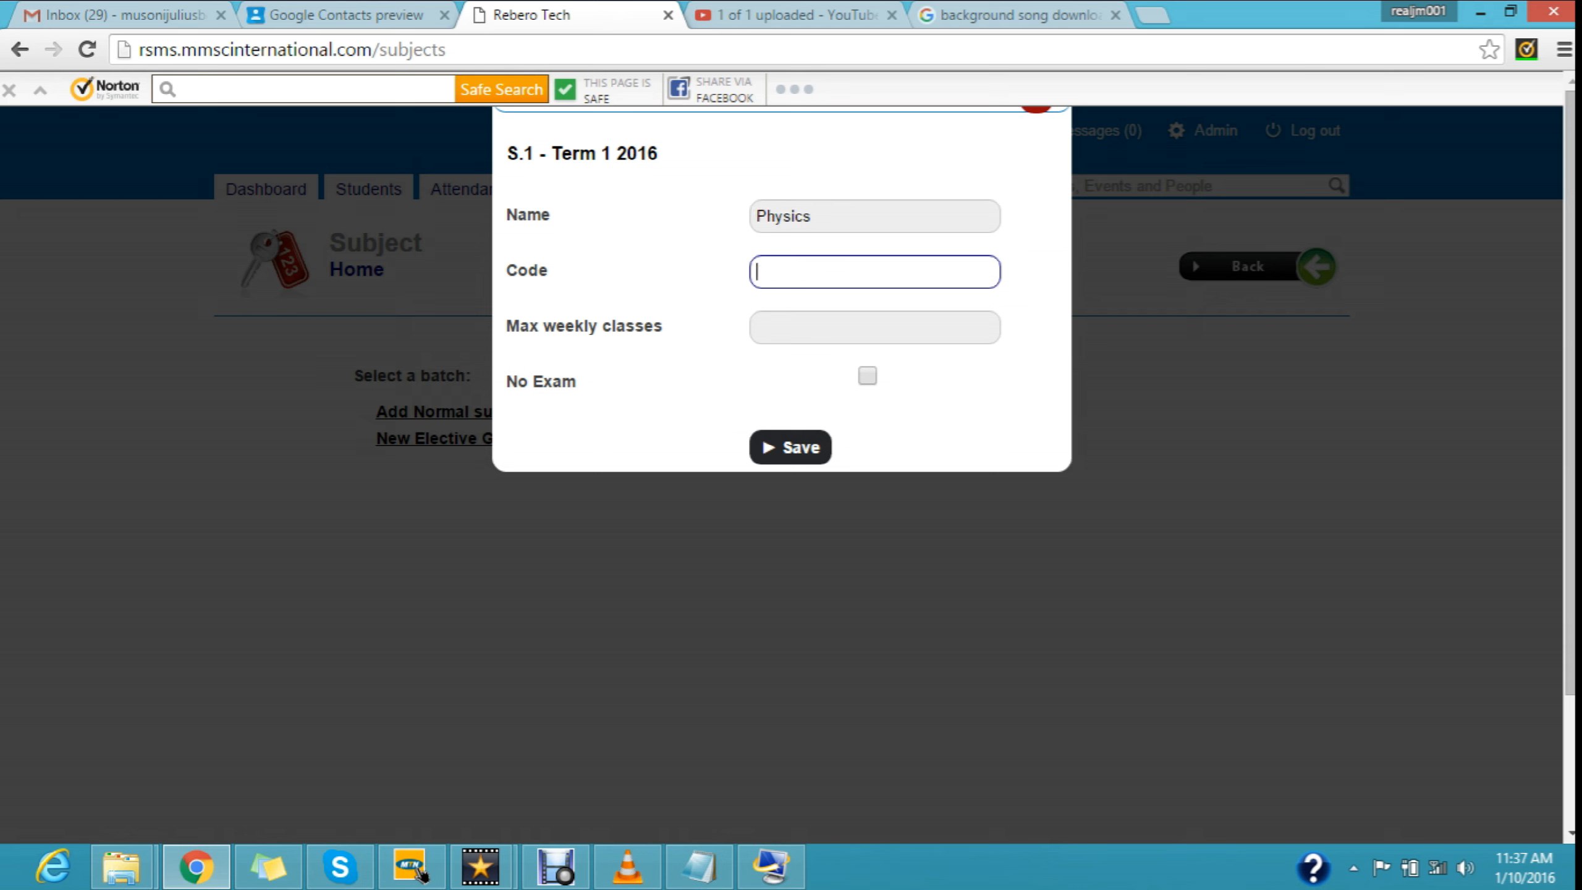
pyautogui.write('Ph')
pyautogui.press('Tab')
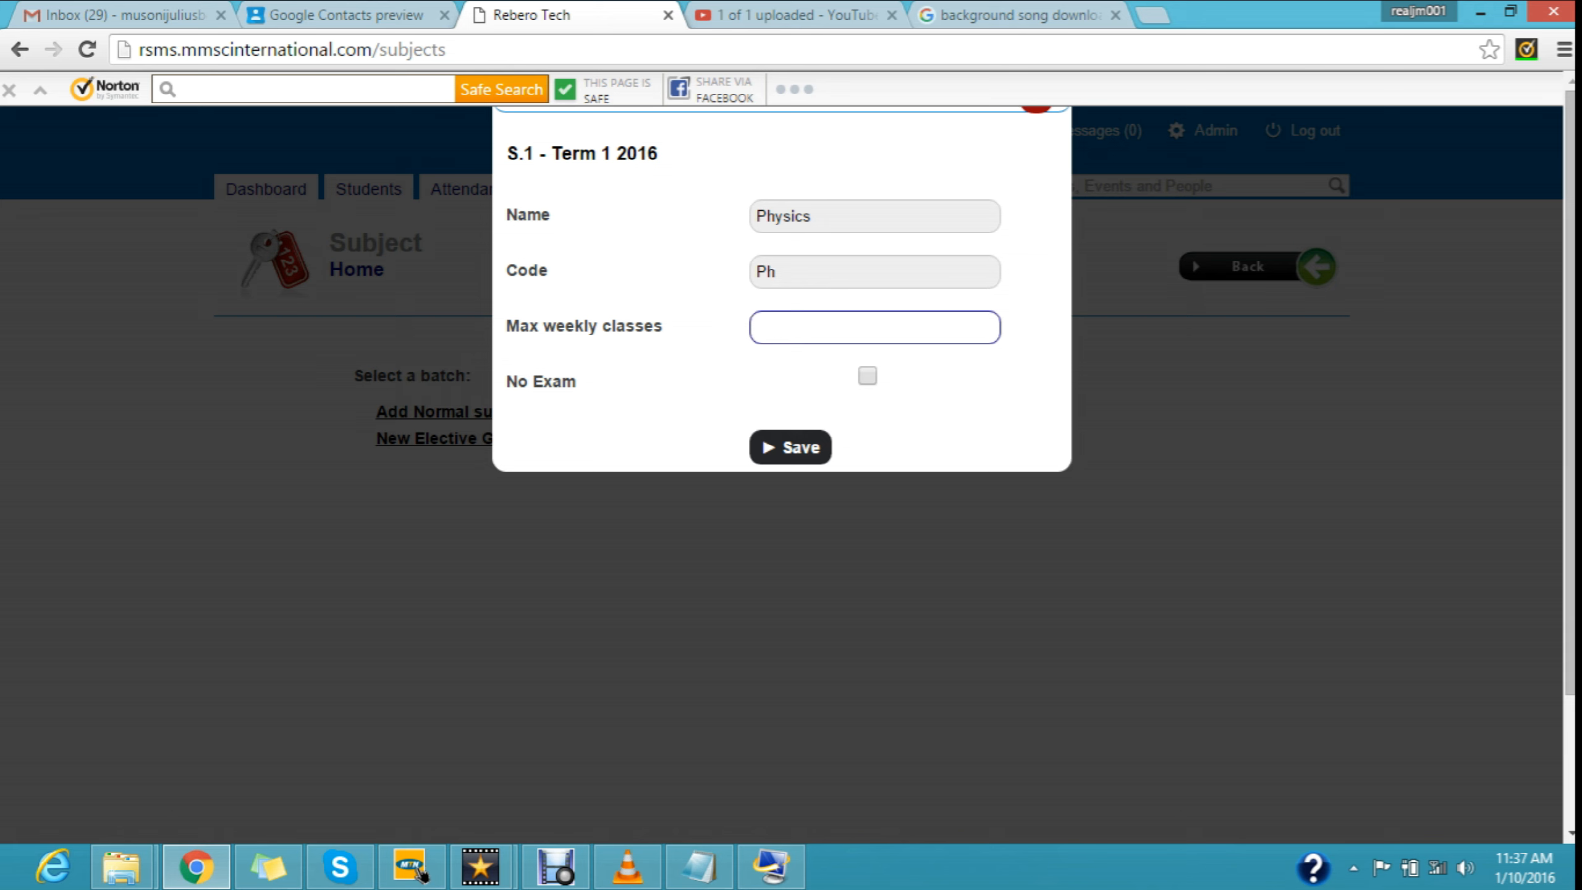
pyautogui.write('5')
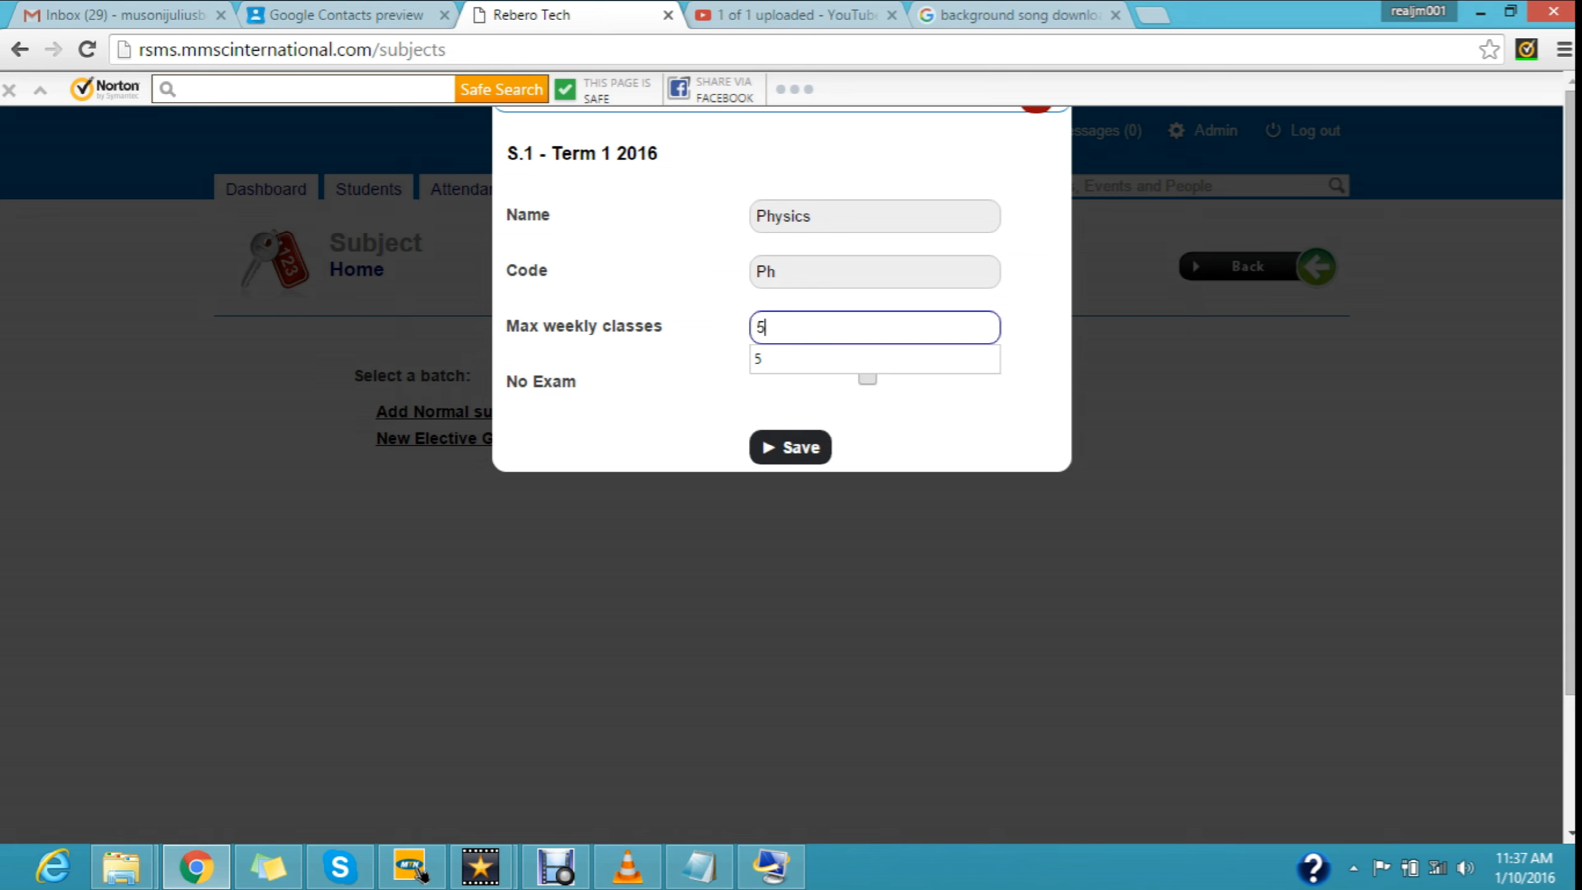
pyautogui.press('Down')
pyautogui.press('Return')
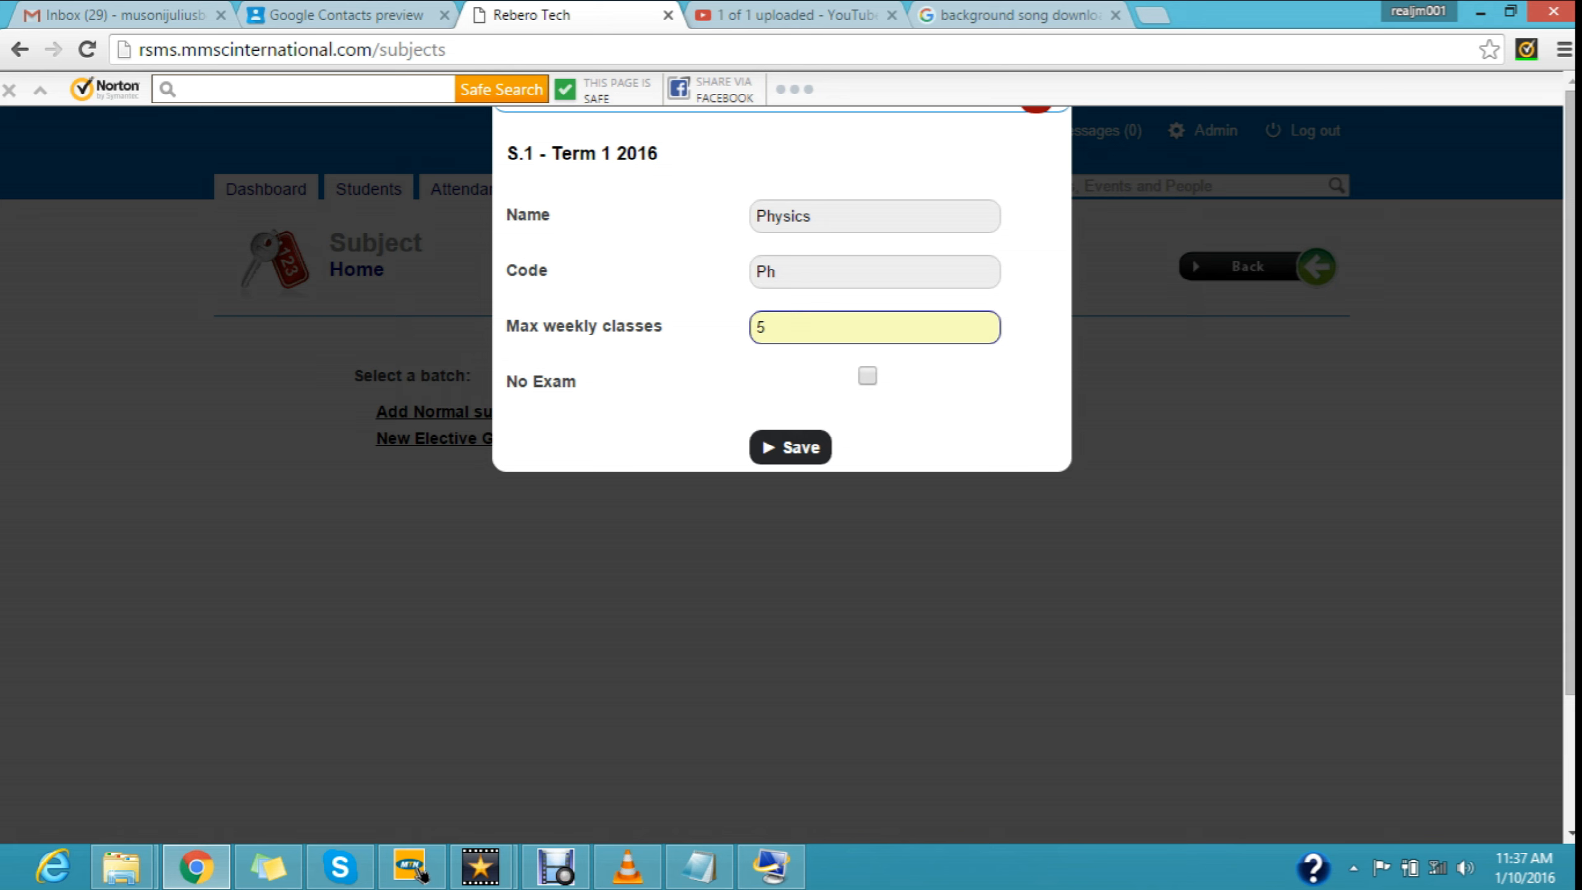
pyautogui.press('Tab')
pyautogui.press('space')
pyautogui.press('space')
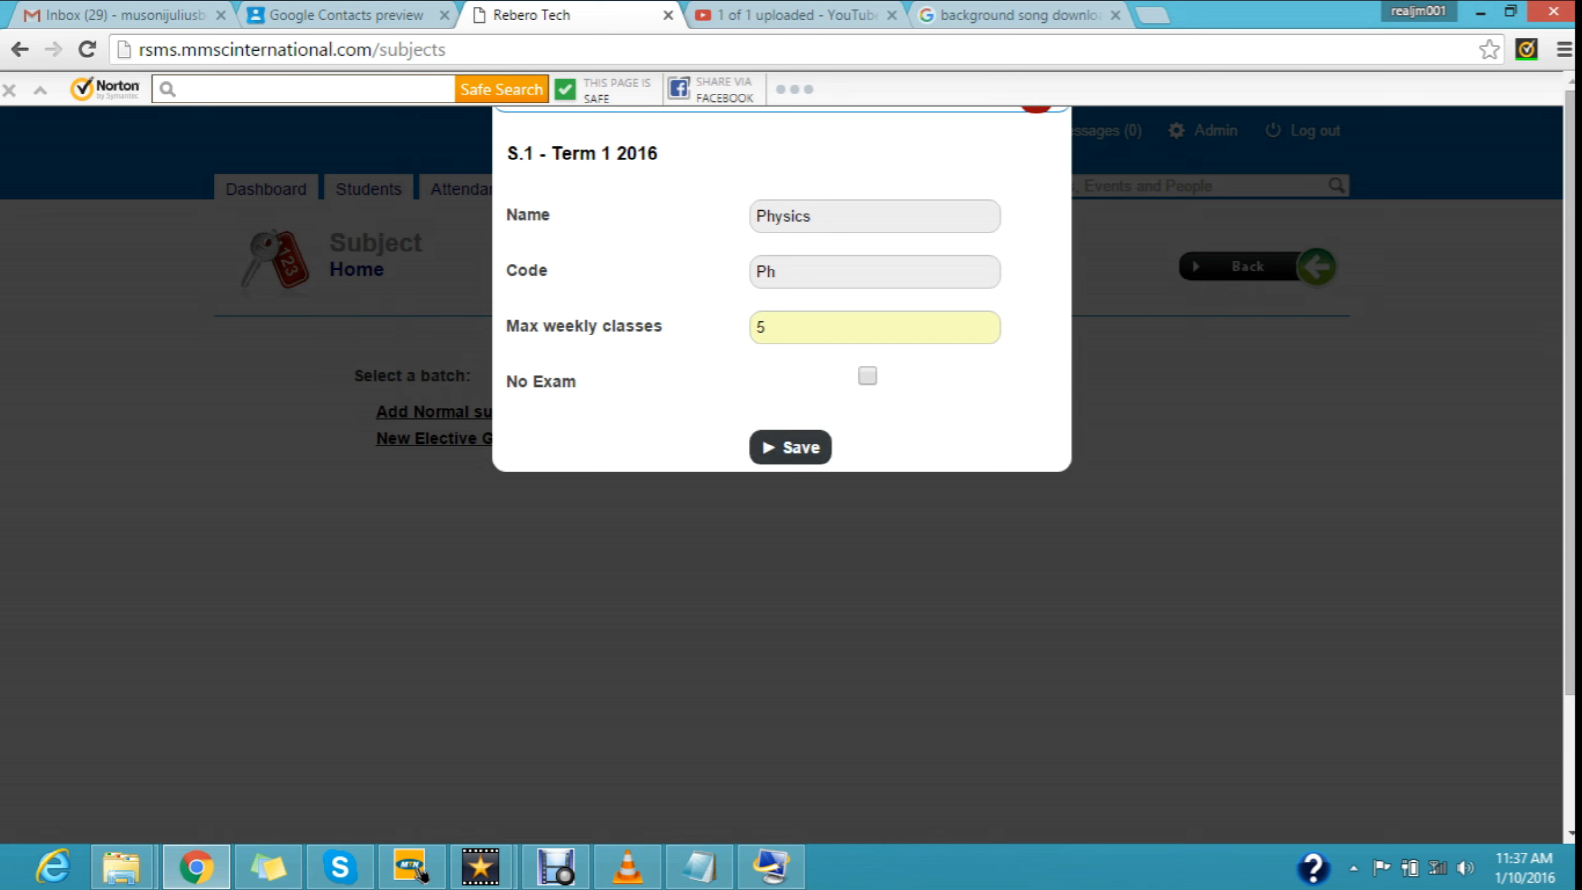
pyautogui.press('Return')
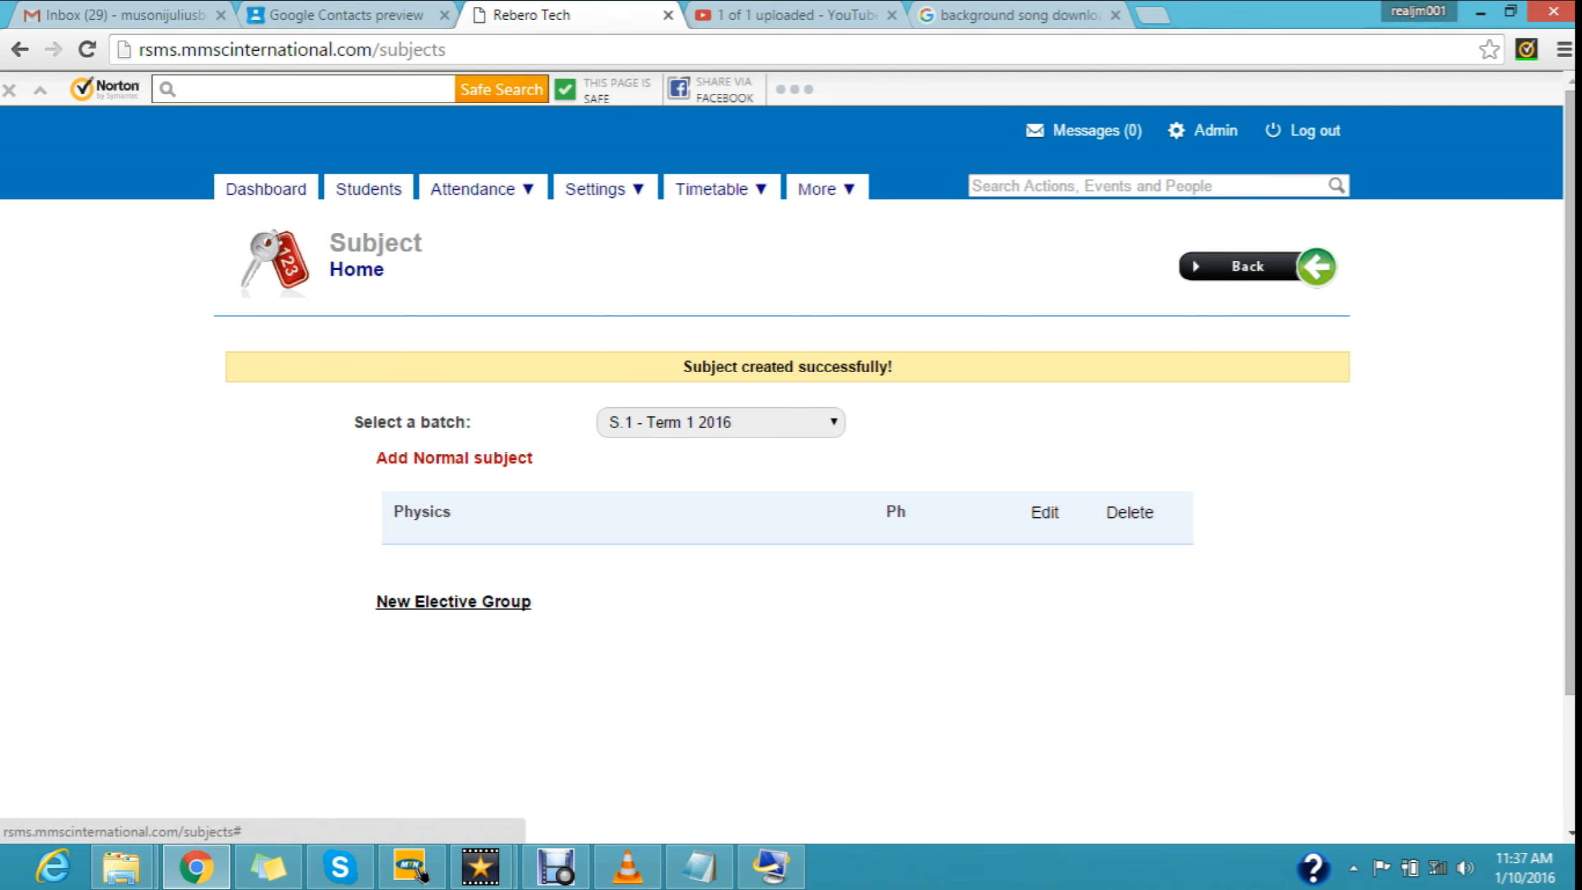
# Step: Add a normal subject named Chemistry with code Ch and a maximum of 5 weekly classes, and save it
pyautogui.click(455, 457)
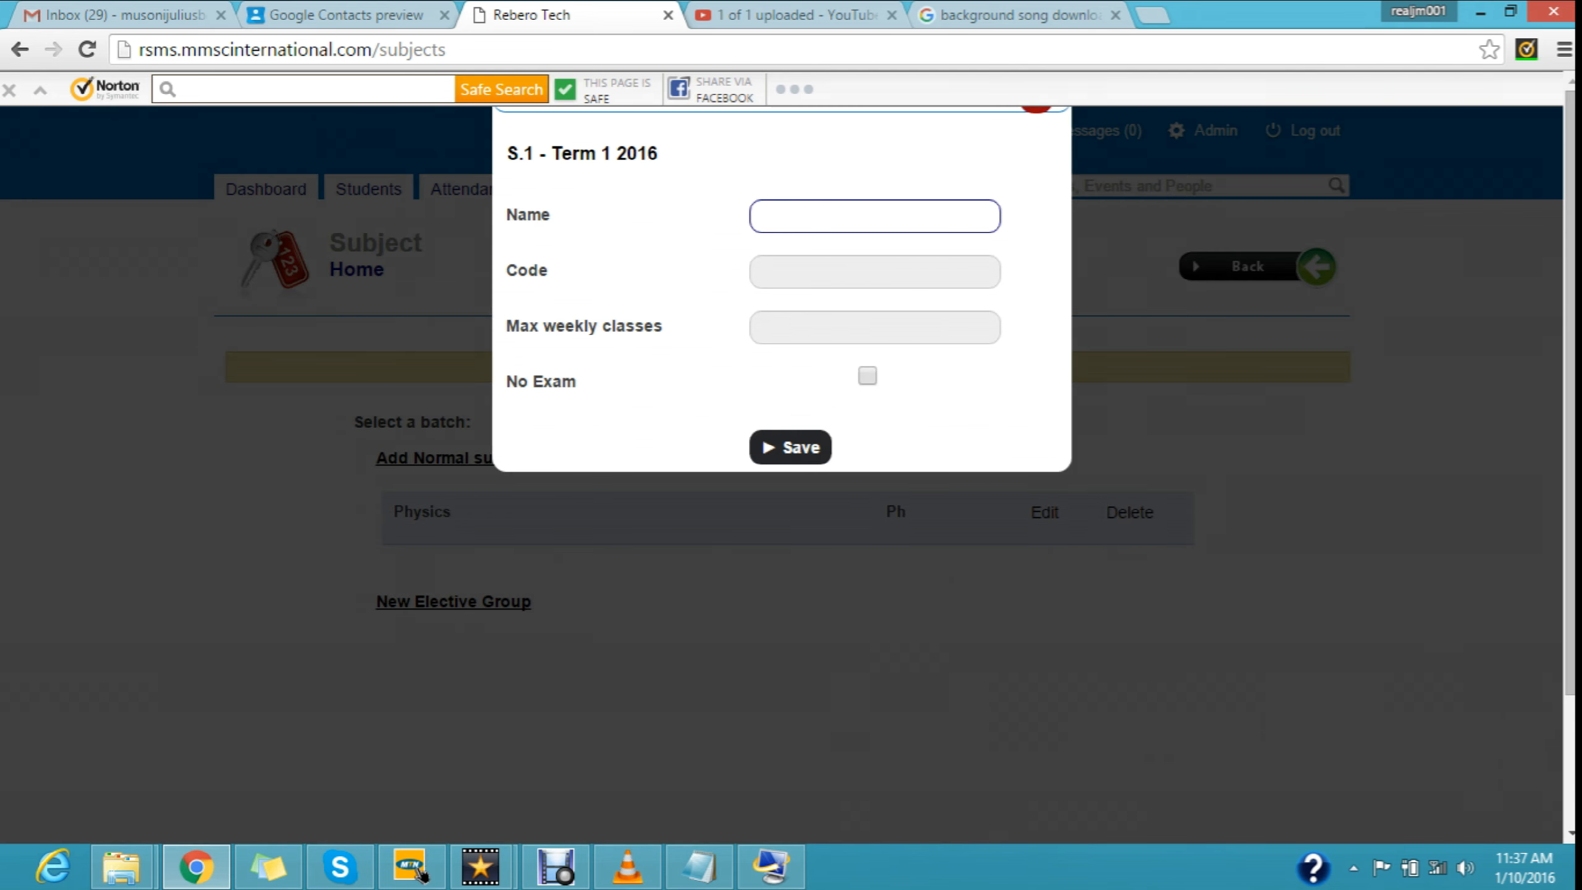
pyautogui.write('Chemistry')
pyautogui.press('Tab')
pyautogui.write('Ch')
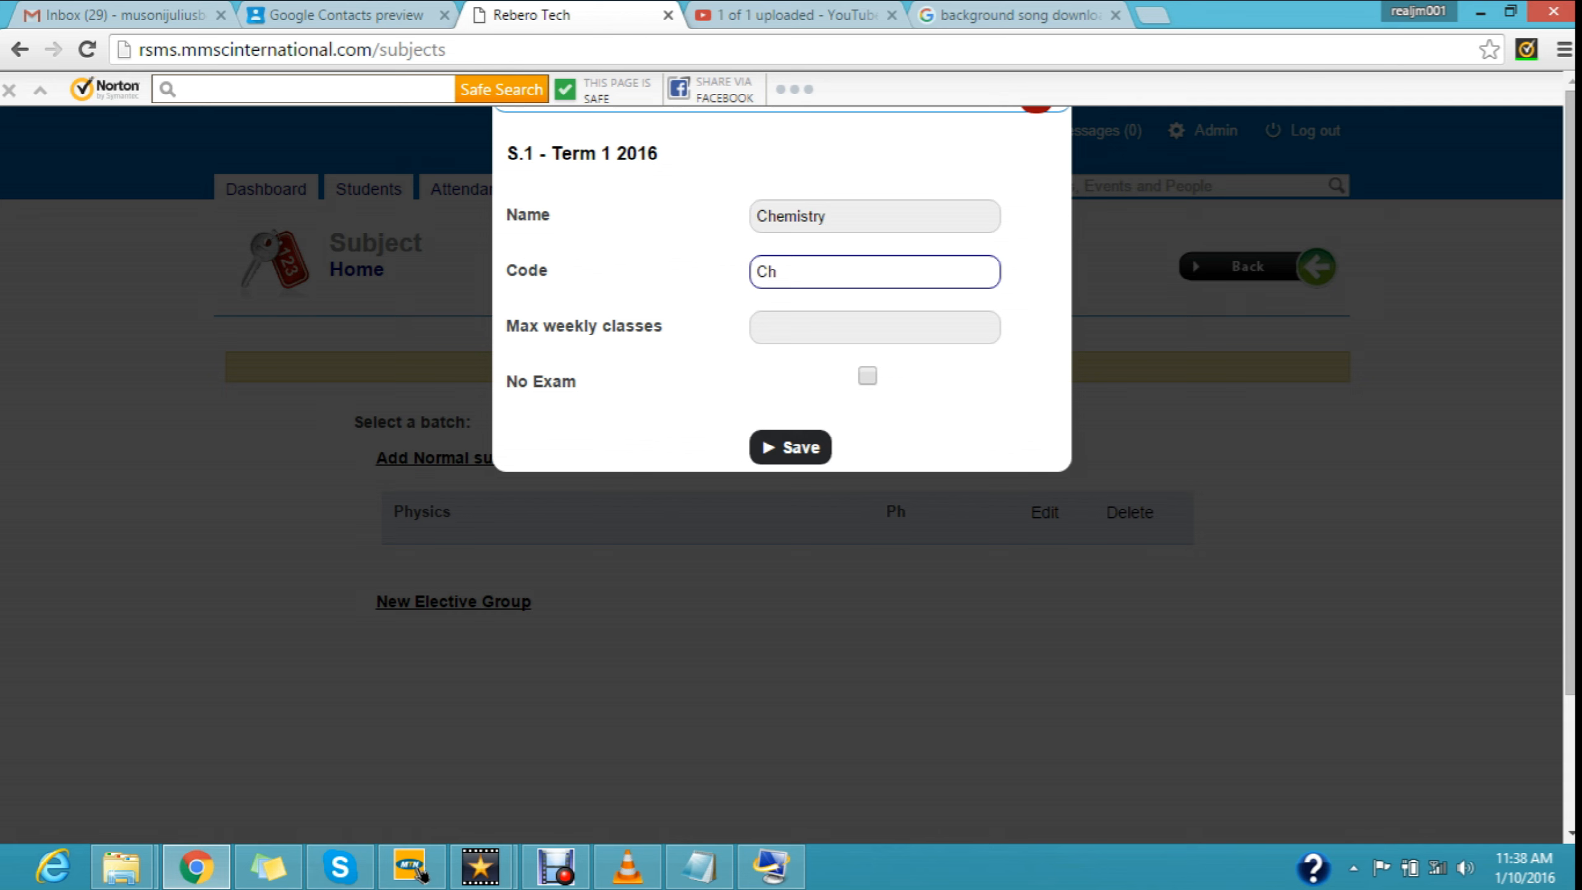
pyautogui.press('Tab')
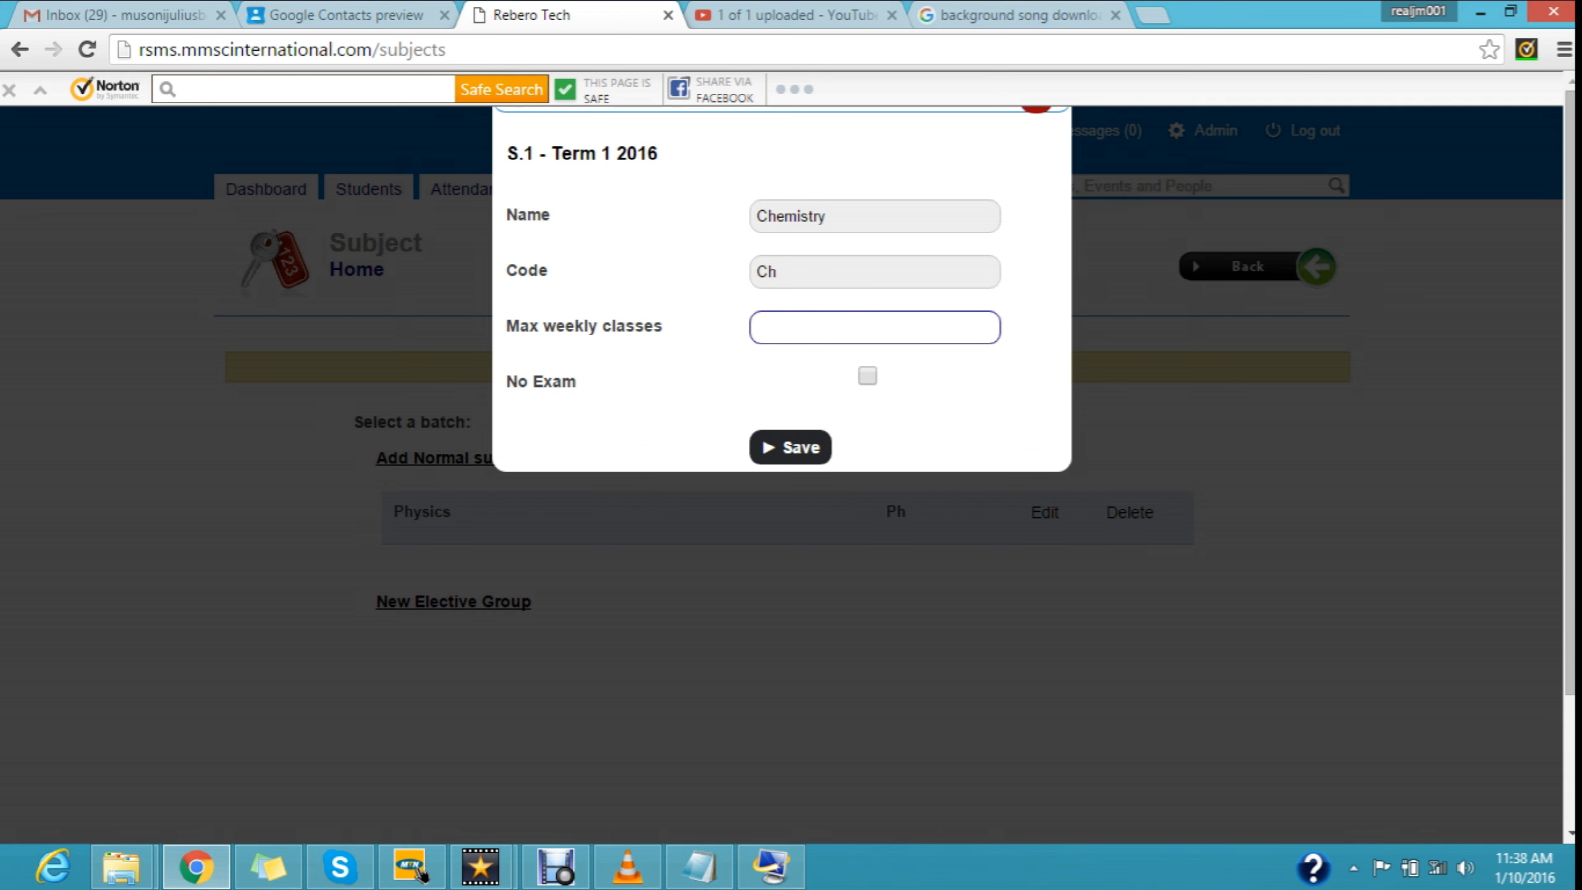
pyautogui.write('5')
pyautogui.press('Down')
pyautogui.press('Tab')
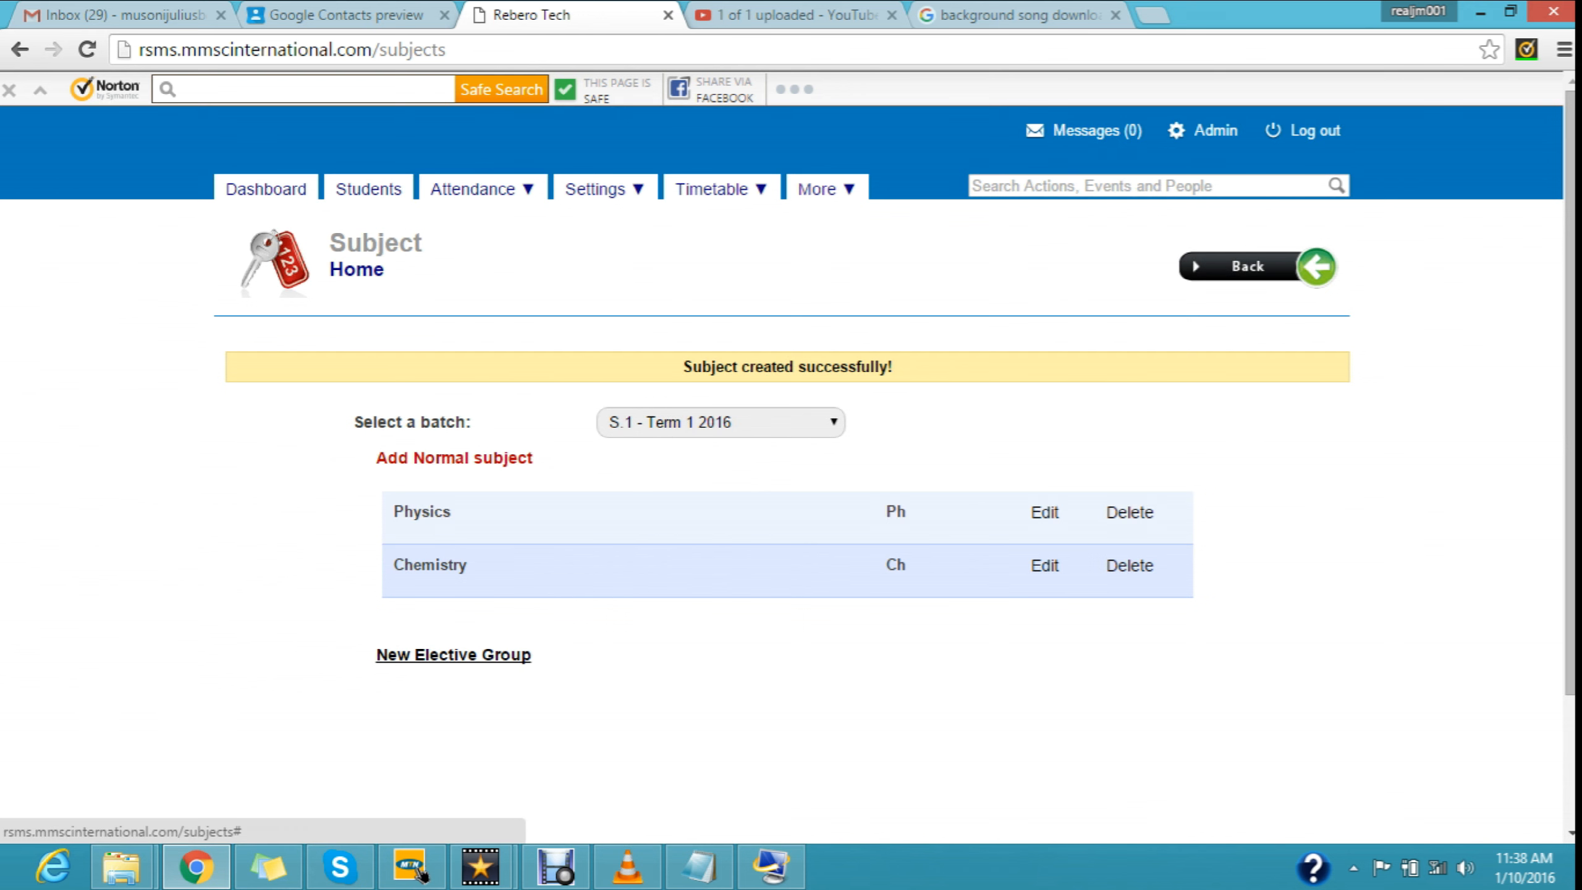
# Step: Add a normal subject named Biology with code Bi and a maximum of 4 weekly classes, and save it
pyautogui.click(454, 458)
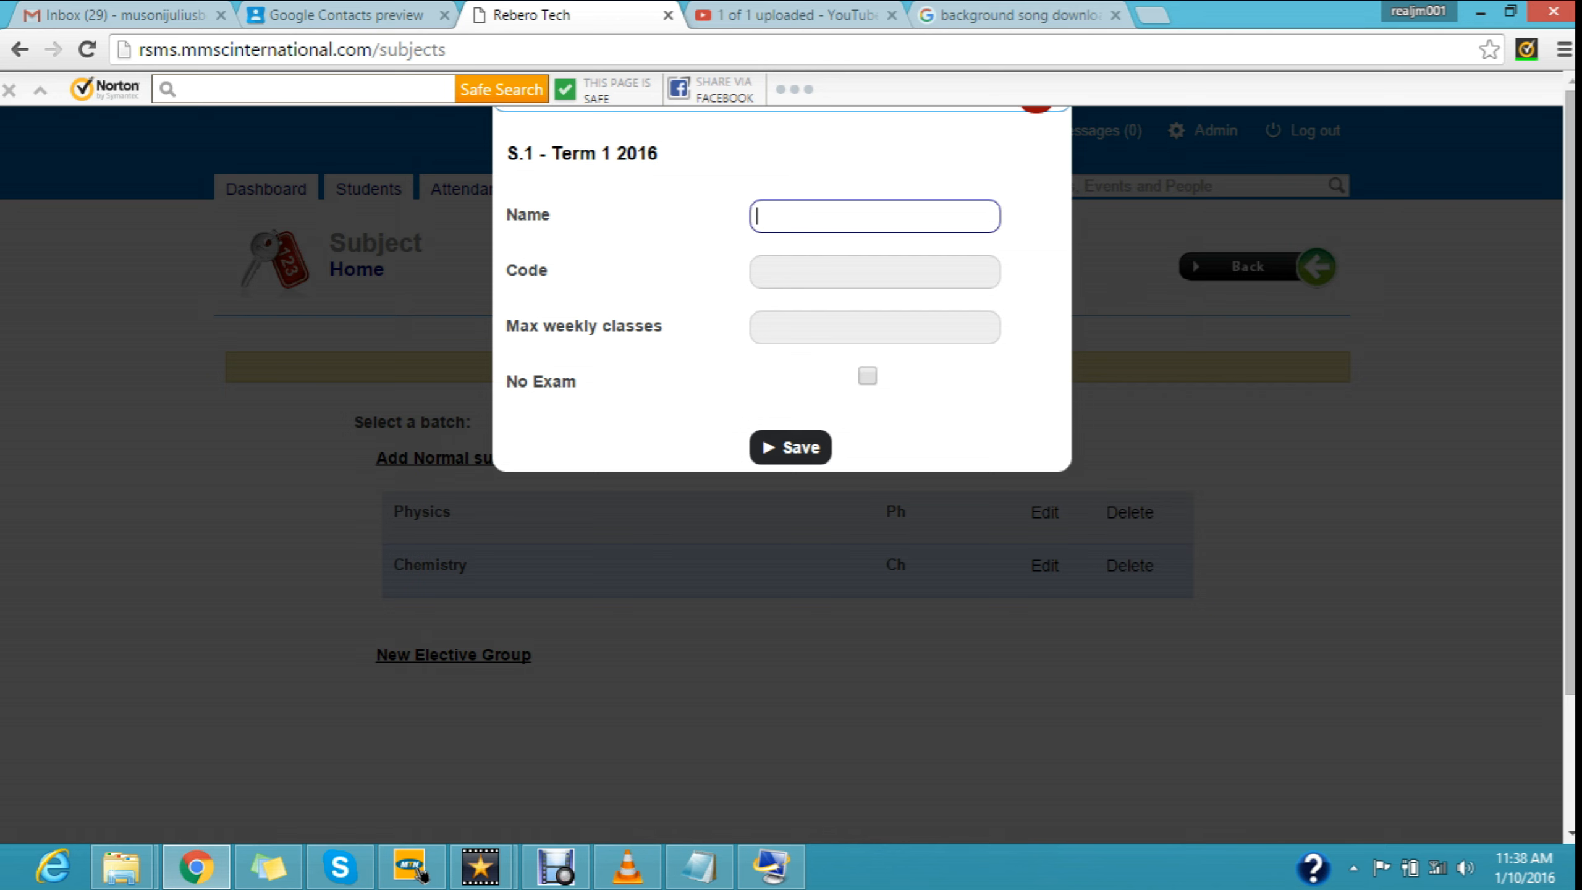
pyautogui.write('Biology')
pyautogui.press('Tab')
pyautogui.write('Bi')
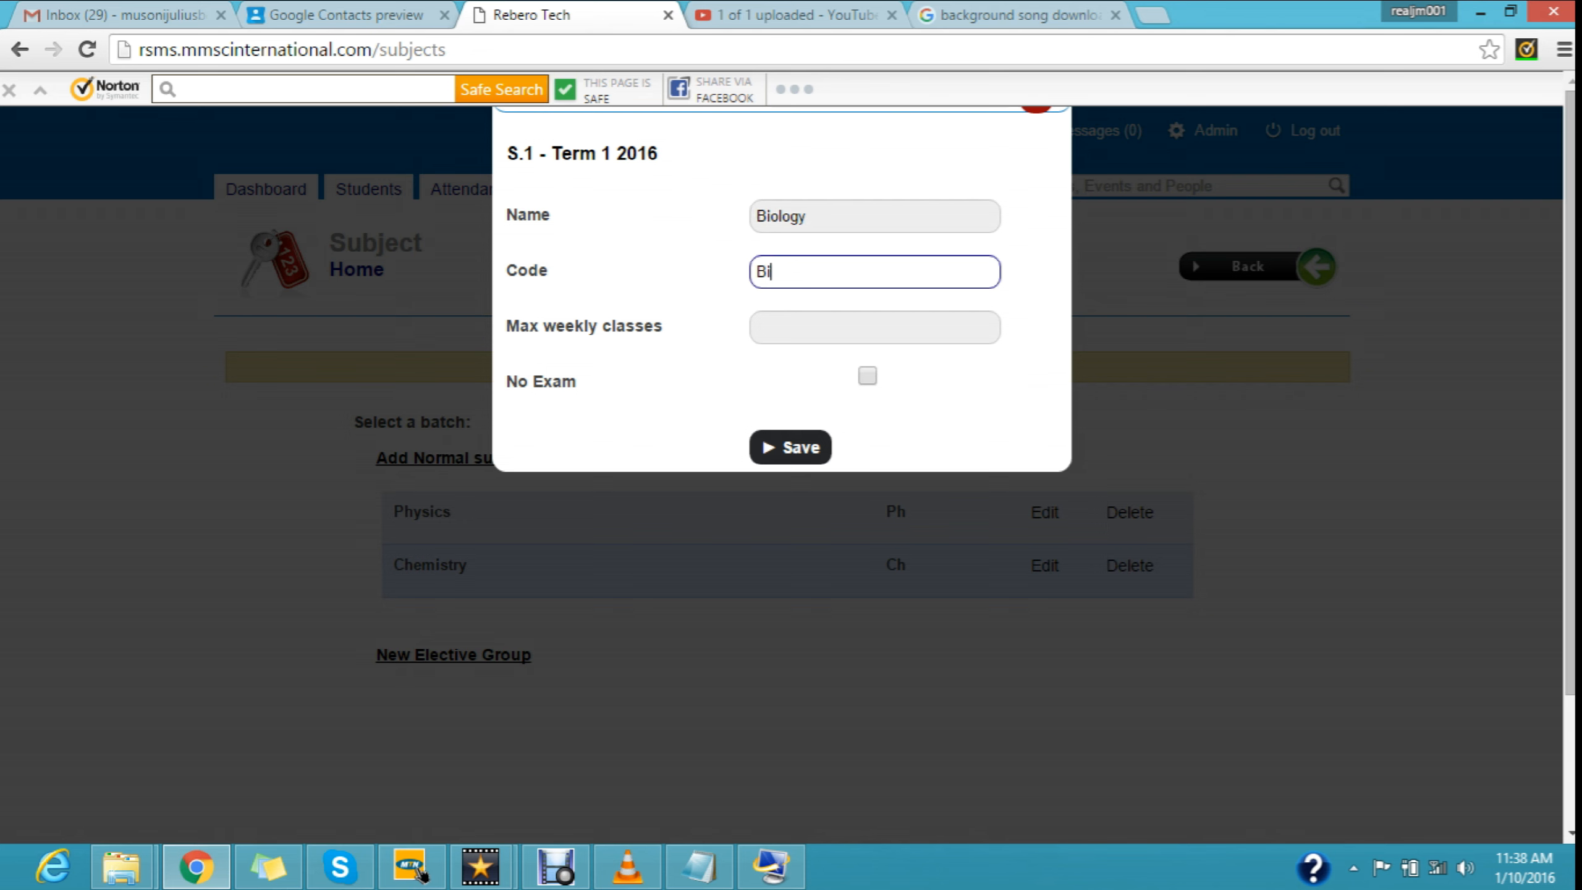
pyautogui.press('Tab')
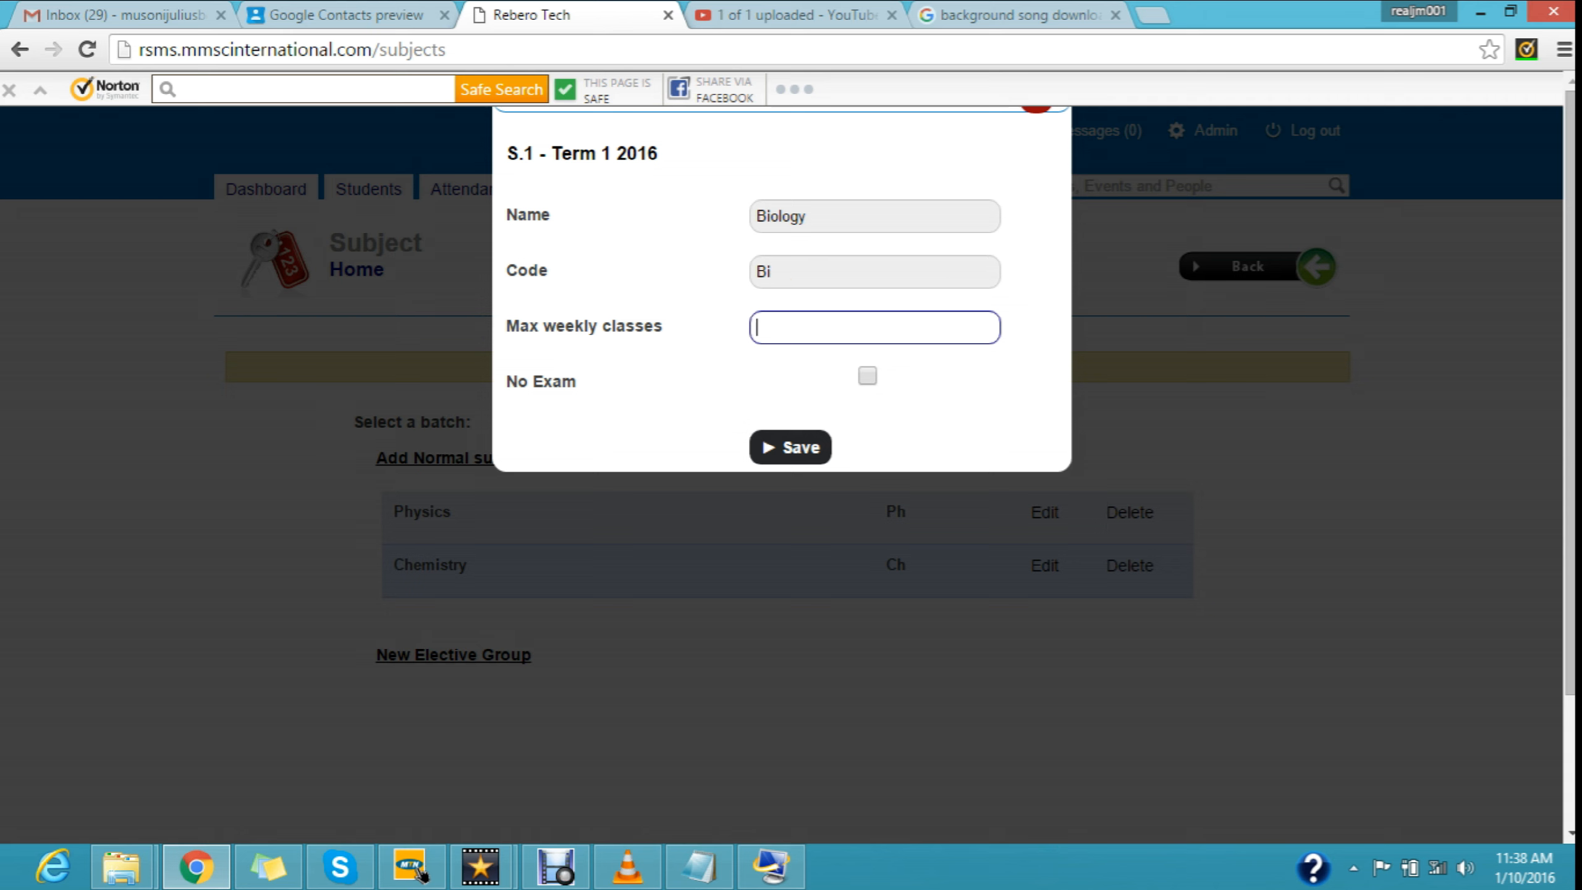
pyautogui.write('4')
pyautogui.press('Tab')
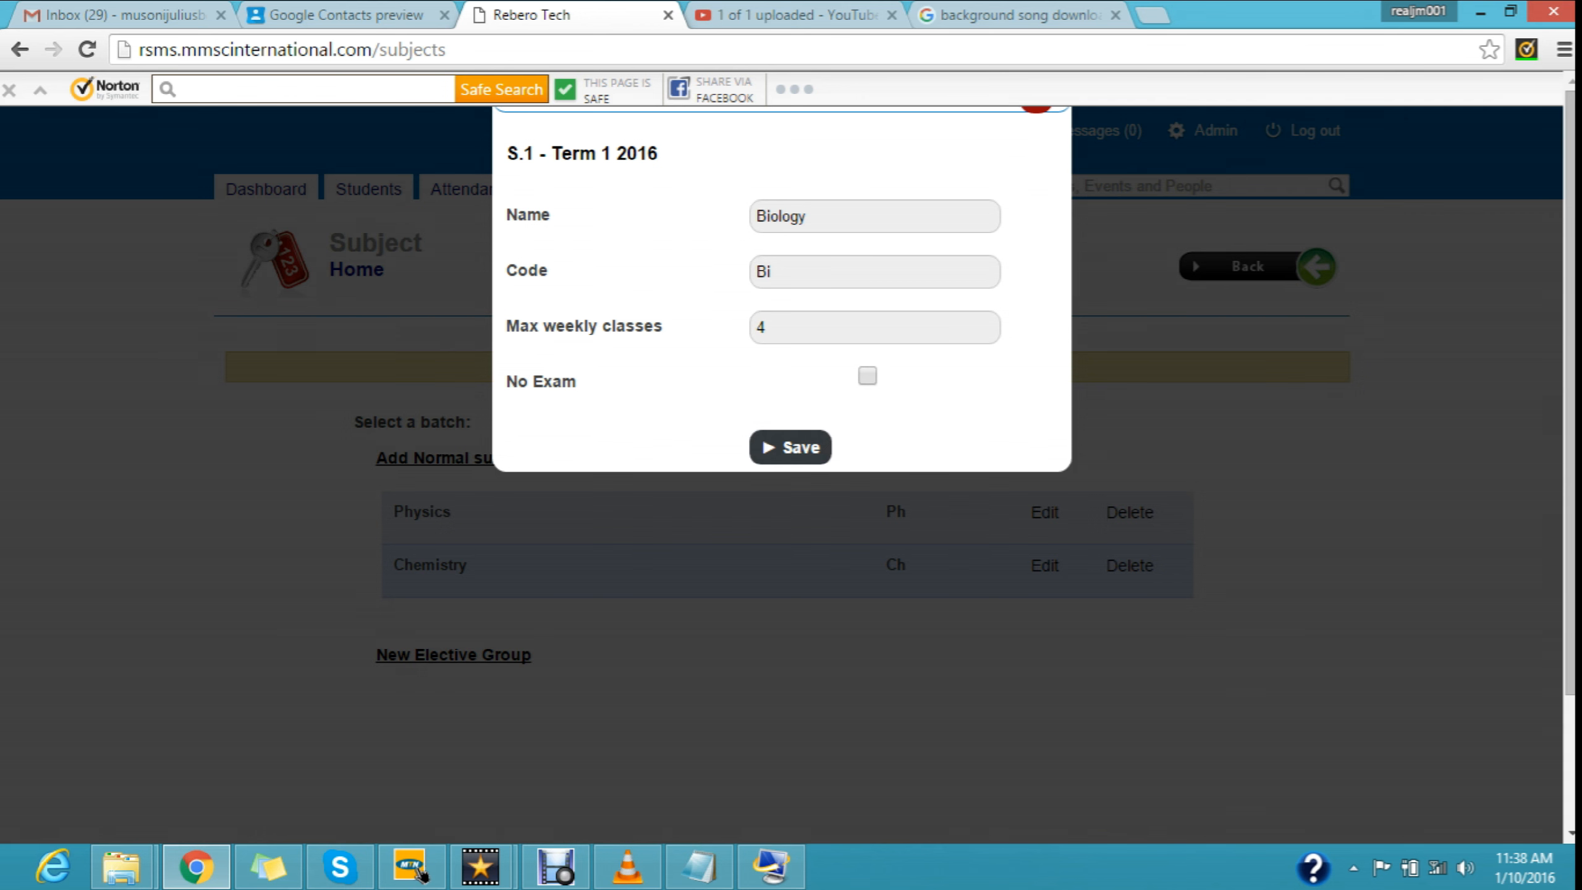
pyautogui.press('Return')
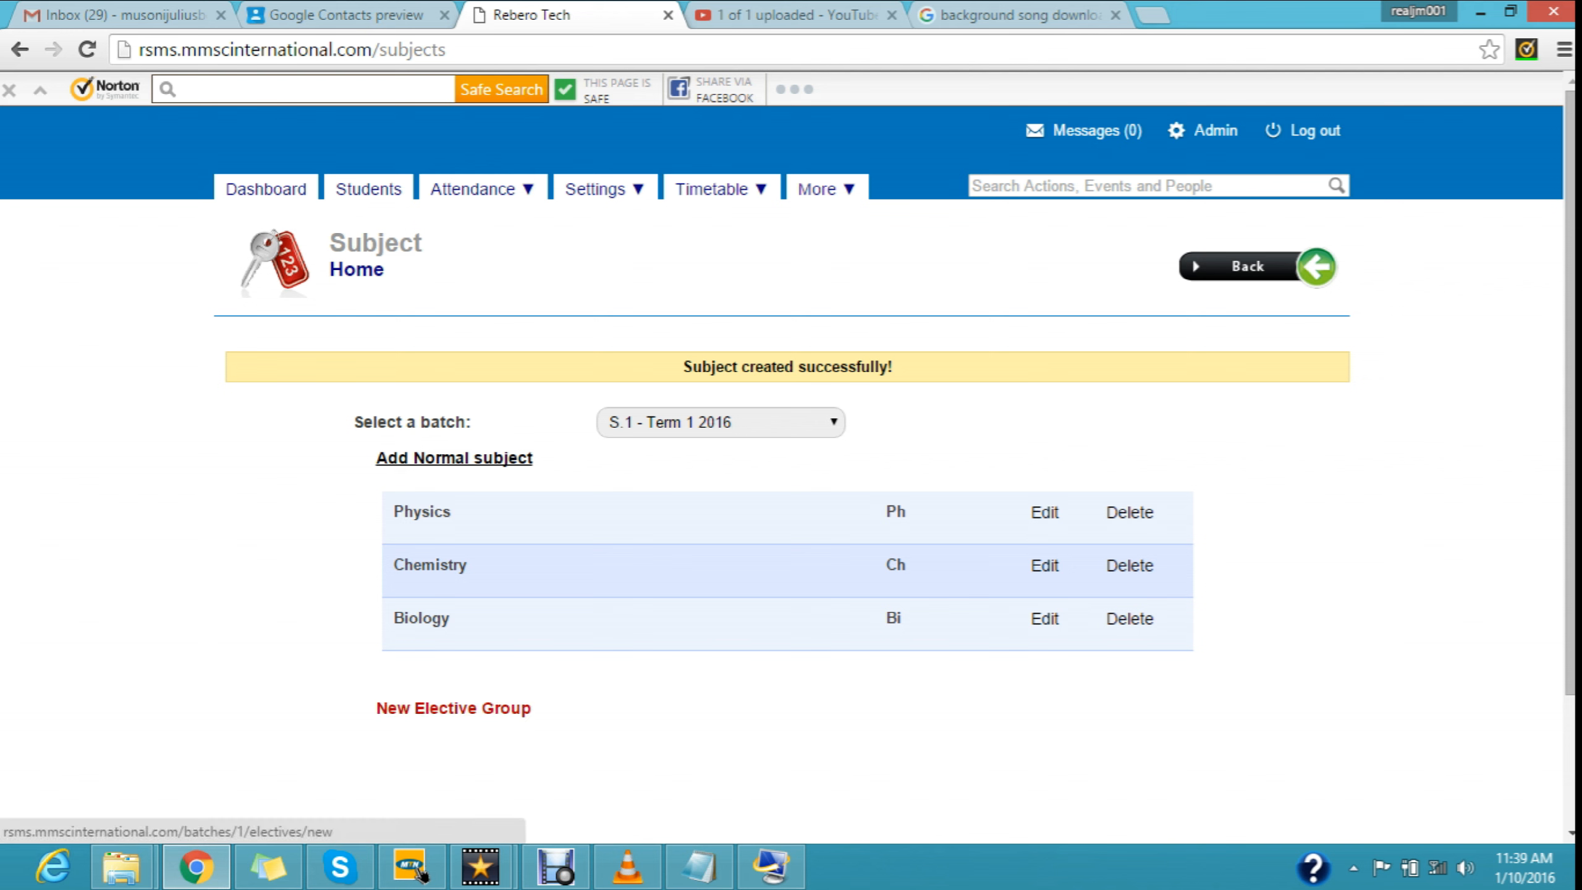
pyautogui.click(453, 708)
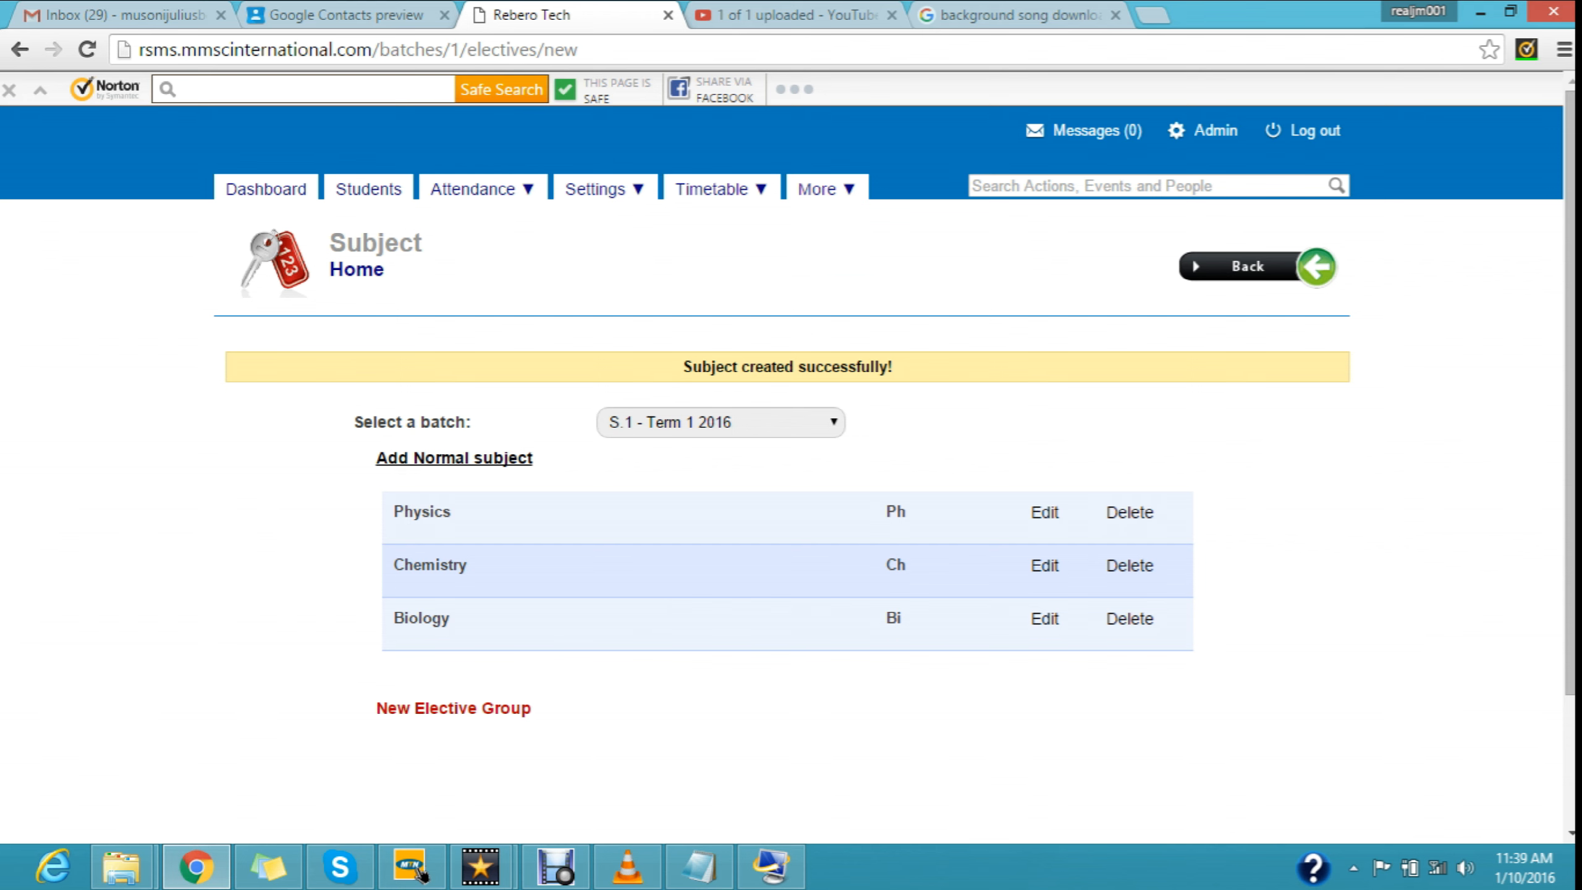
pyautogui.press('F5')
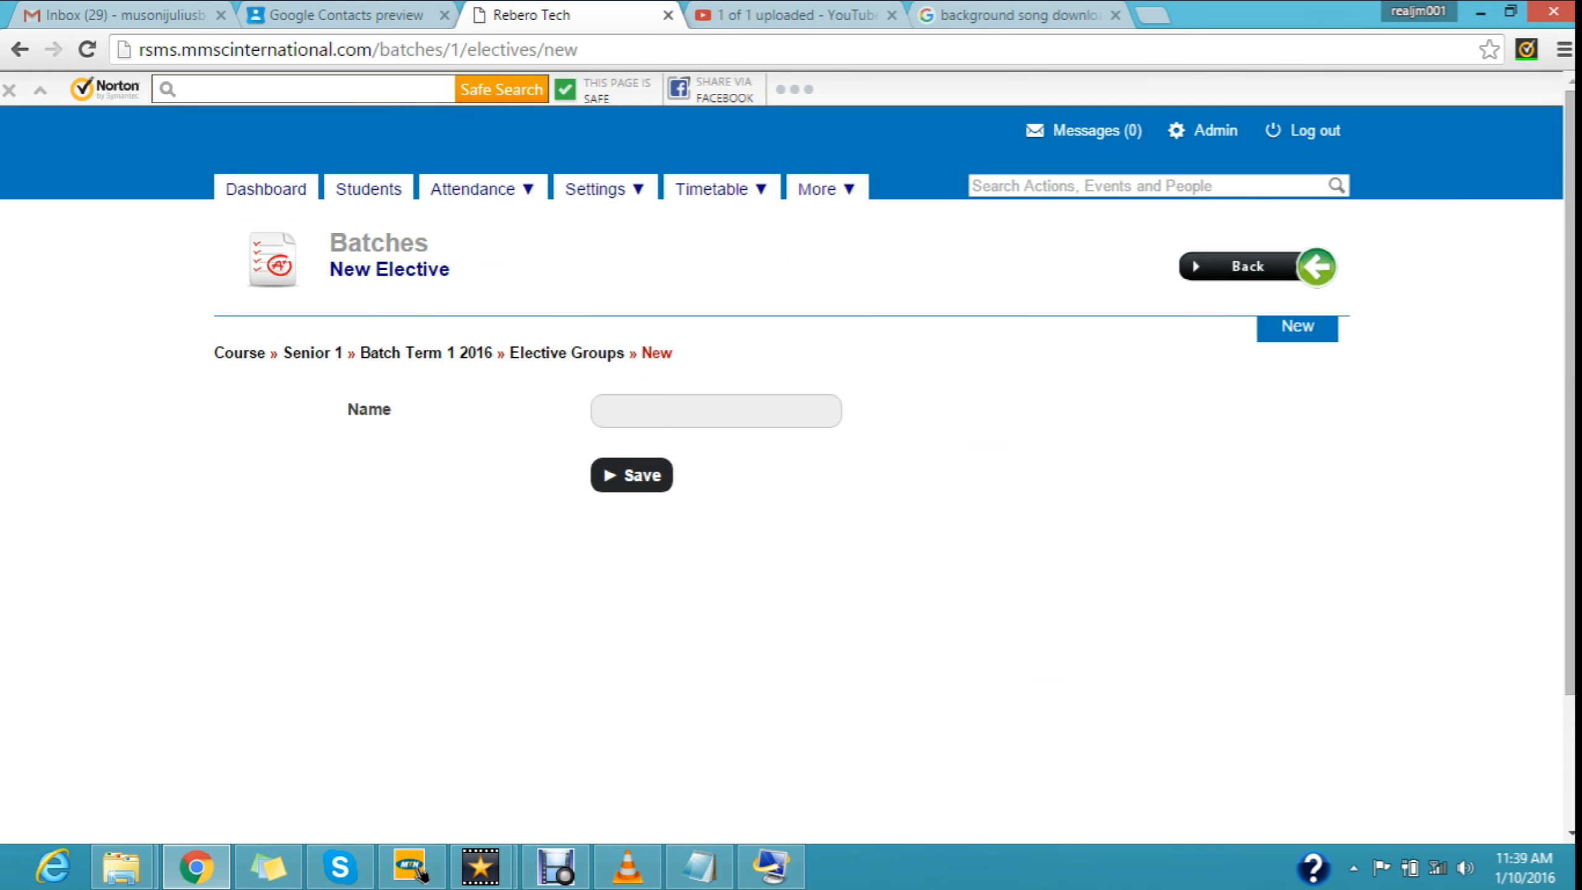
pyautogui.click(567, 353)
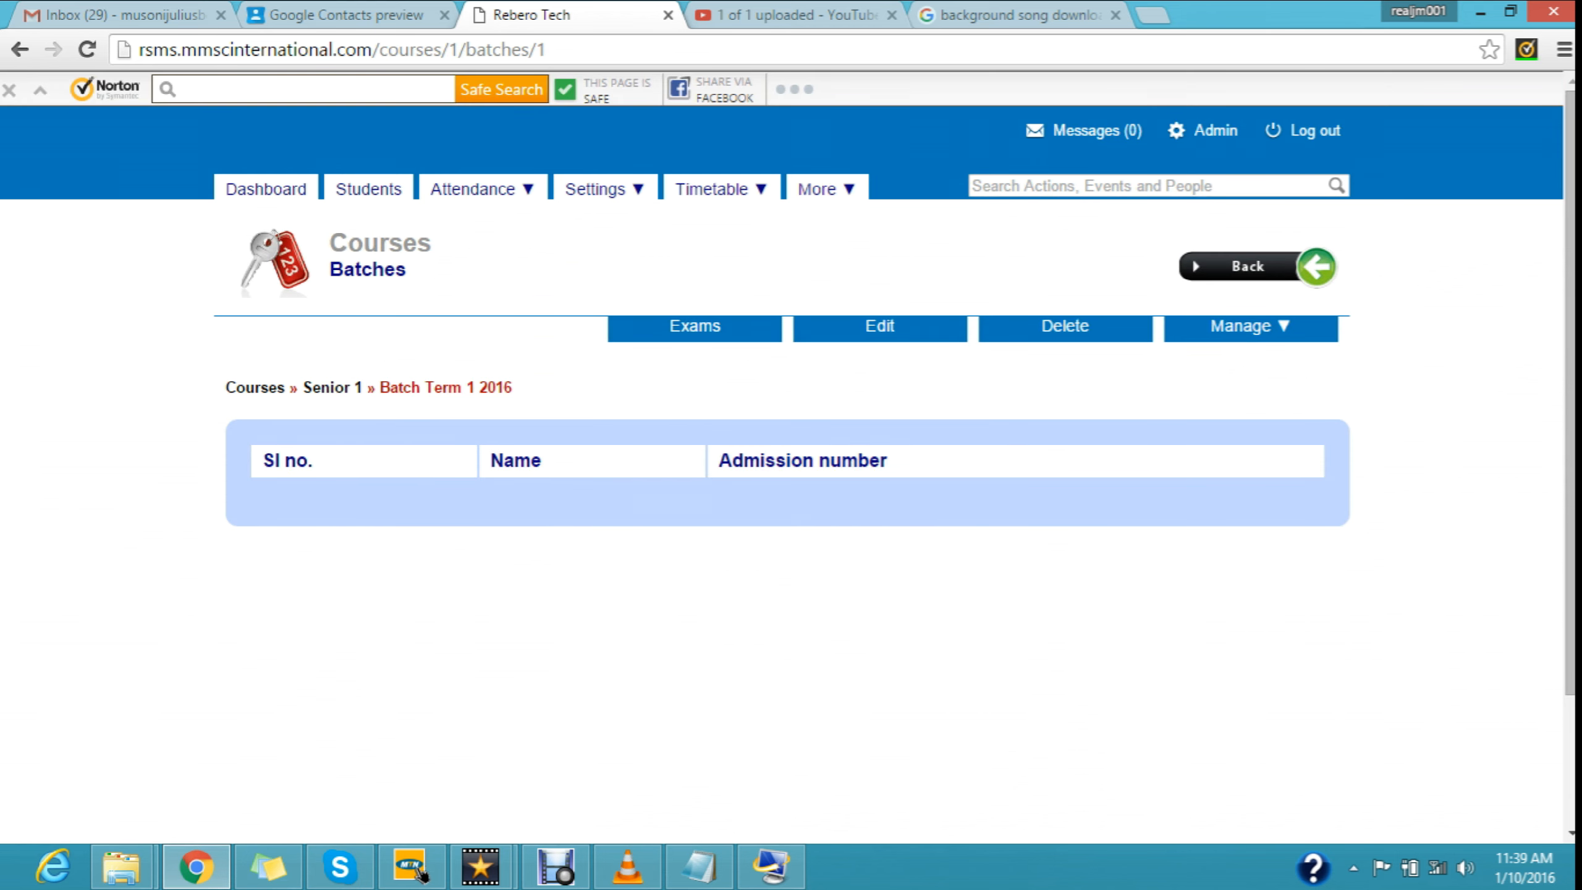
# Step: Return to the subject management page, reload it and choose the batch S.1 - Term 1 2016 again
pyautogui.moveTo(604, 189)
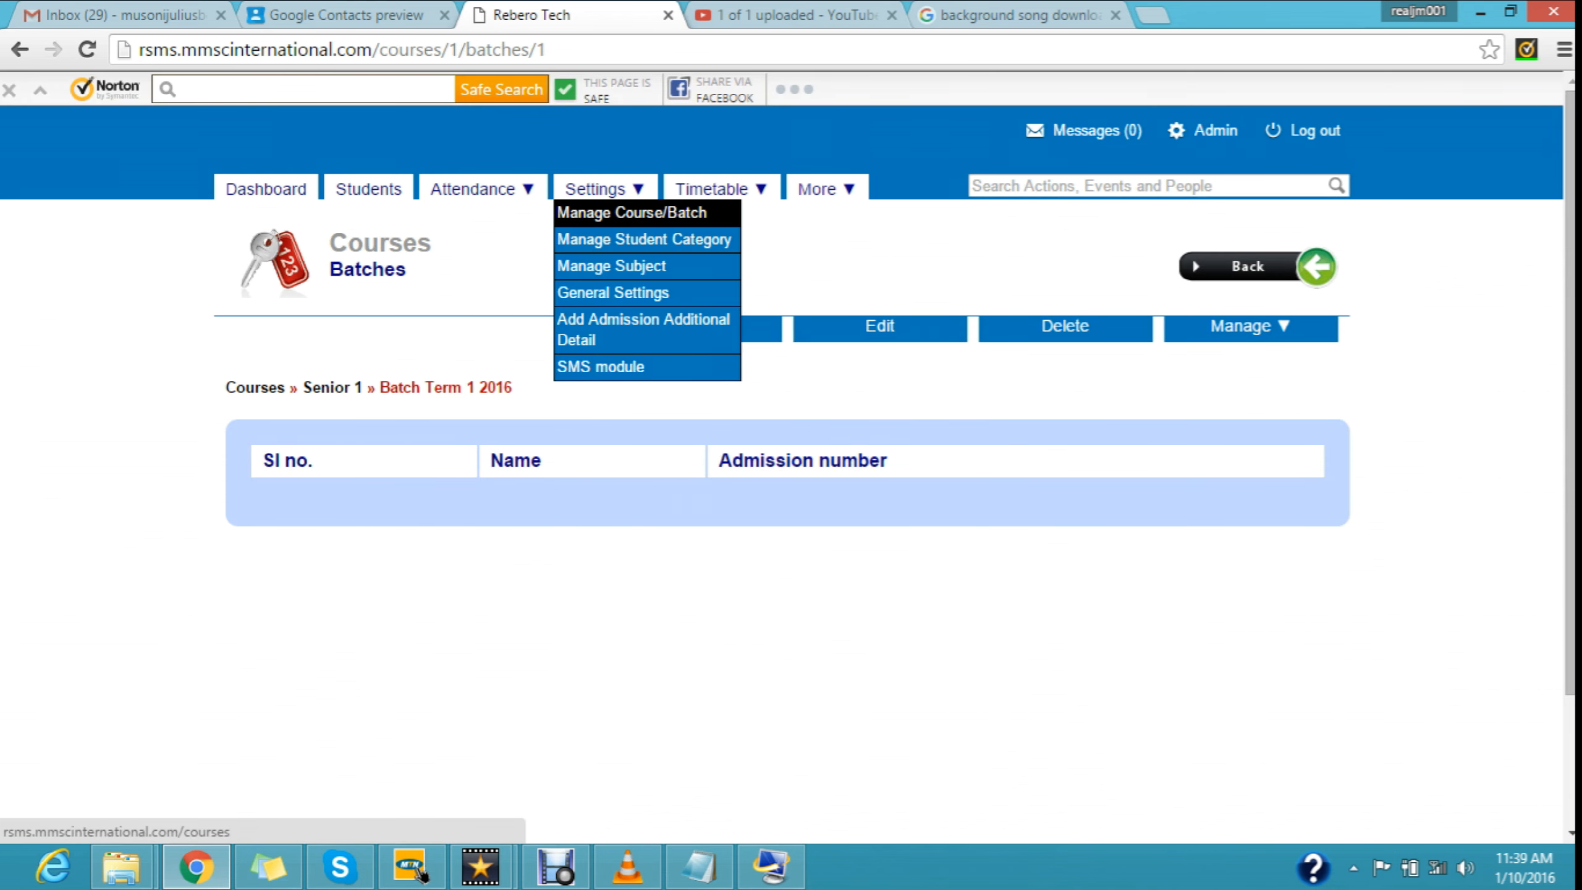
pyautogui.click(612, 266)
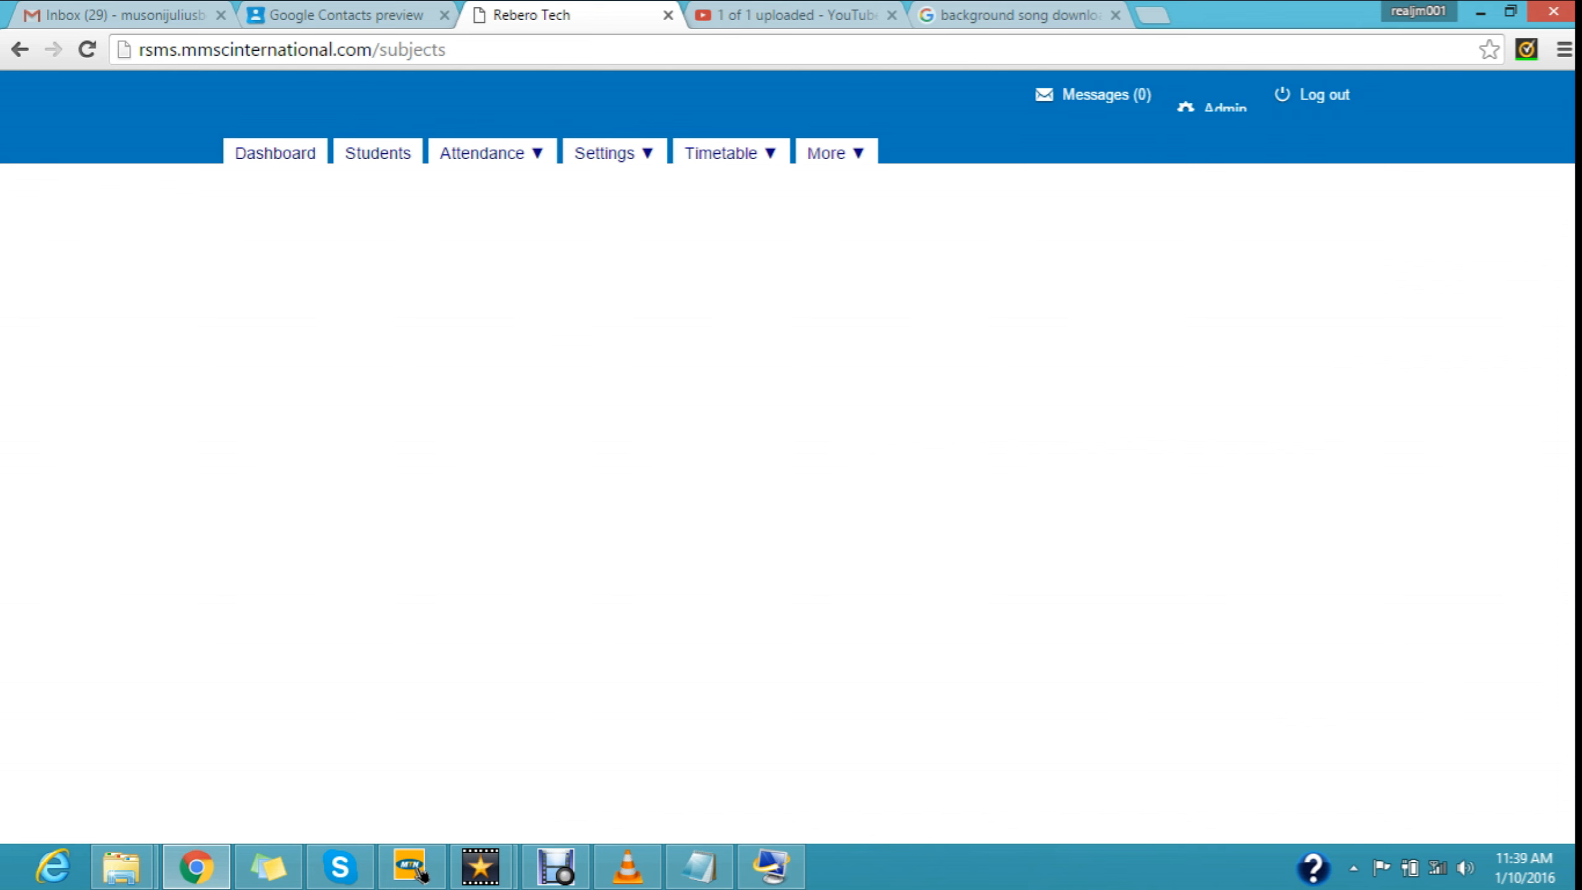
pyautogui.hotkey('ctrl', 'l')
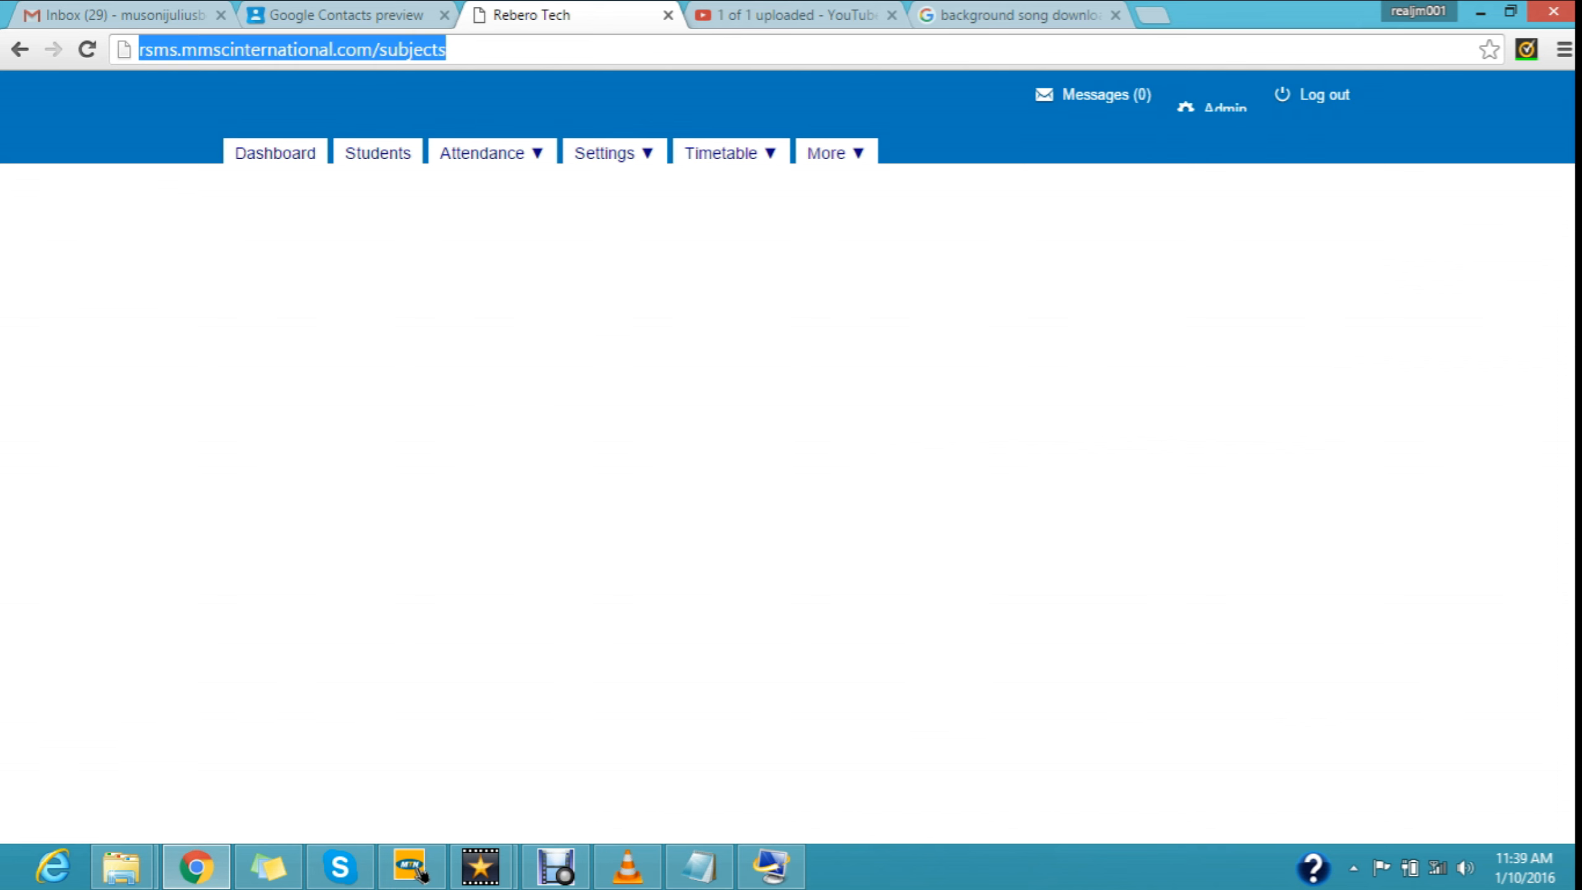
pyautogui.press('Return')
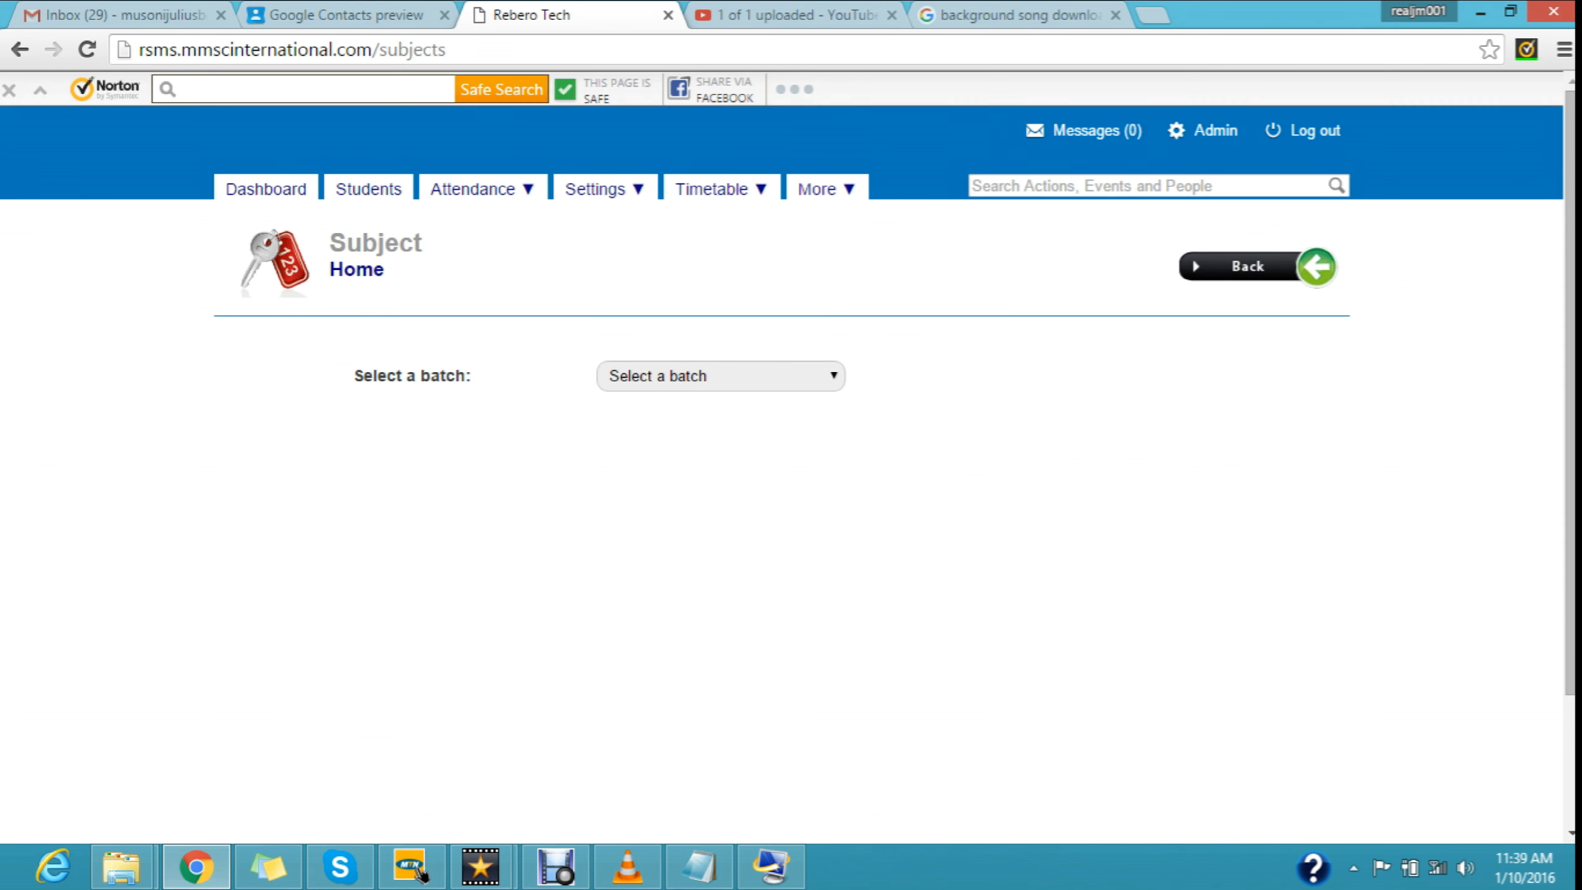
pyautogui.click(720, 375)
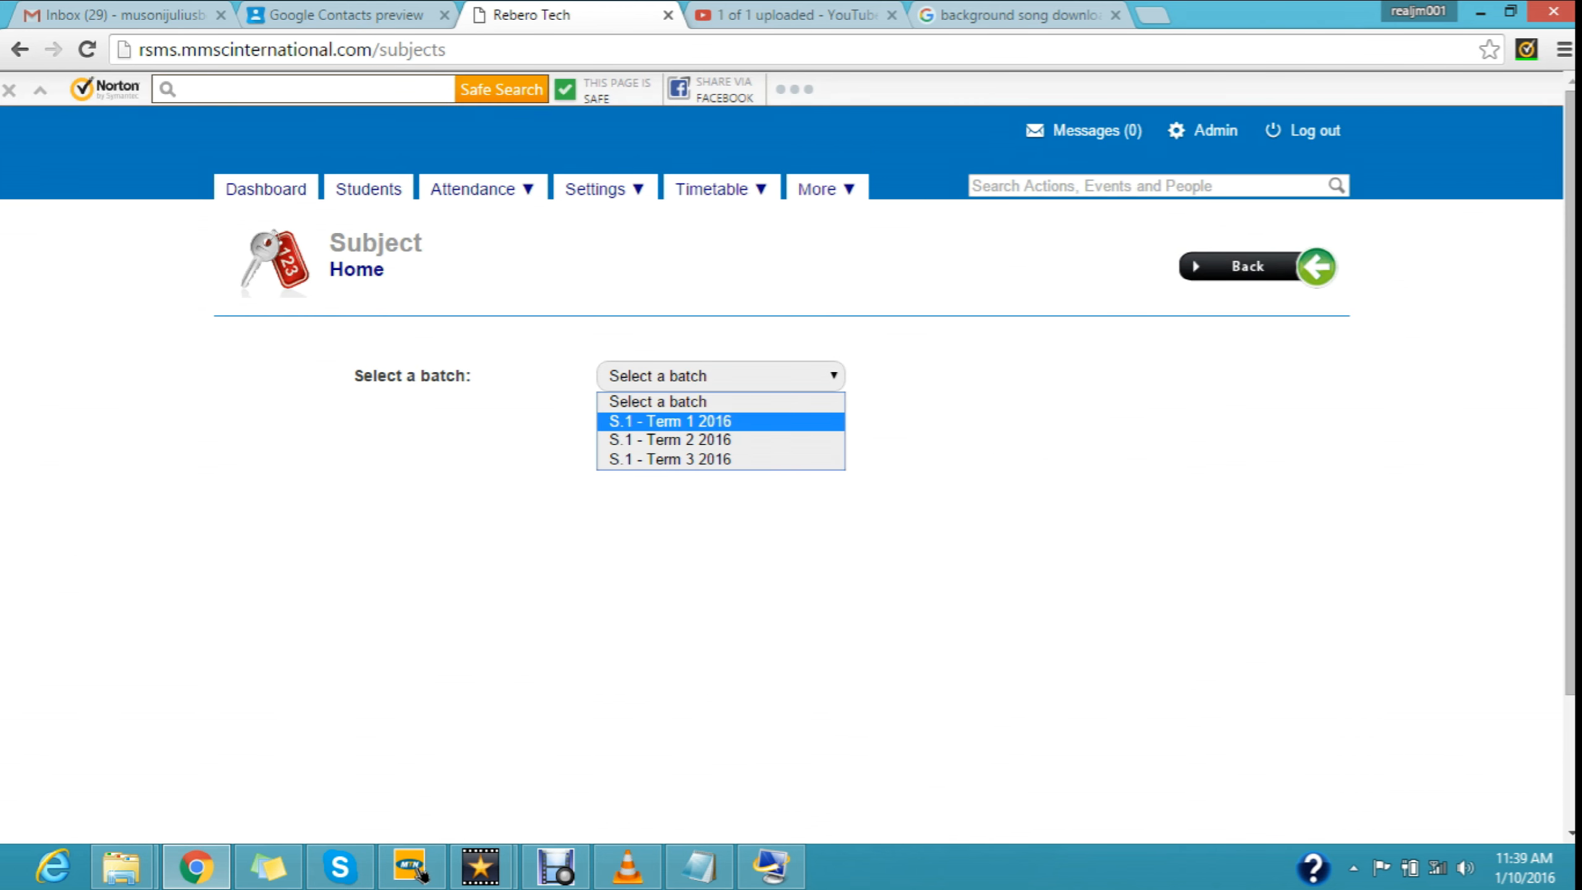
pyautogui.click(670, 422)
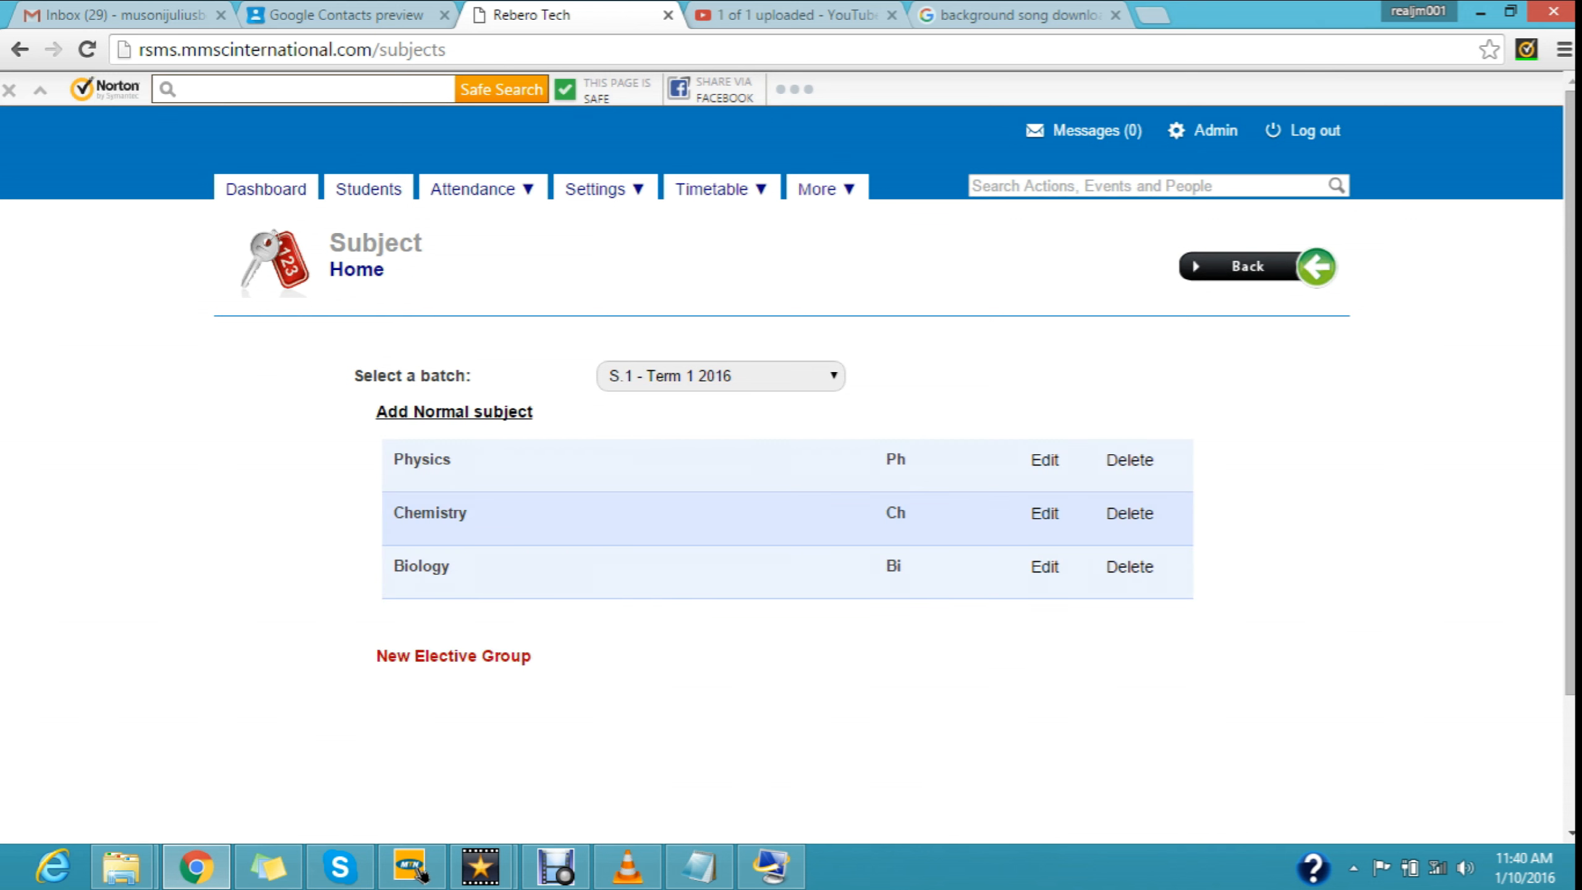
# Step: Create a new elective group named Languages for the Term 1 2016 batch and save it
pyautogui.click(454, 655)
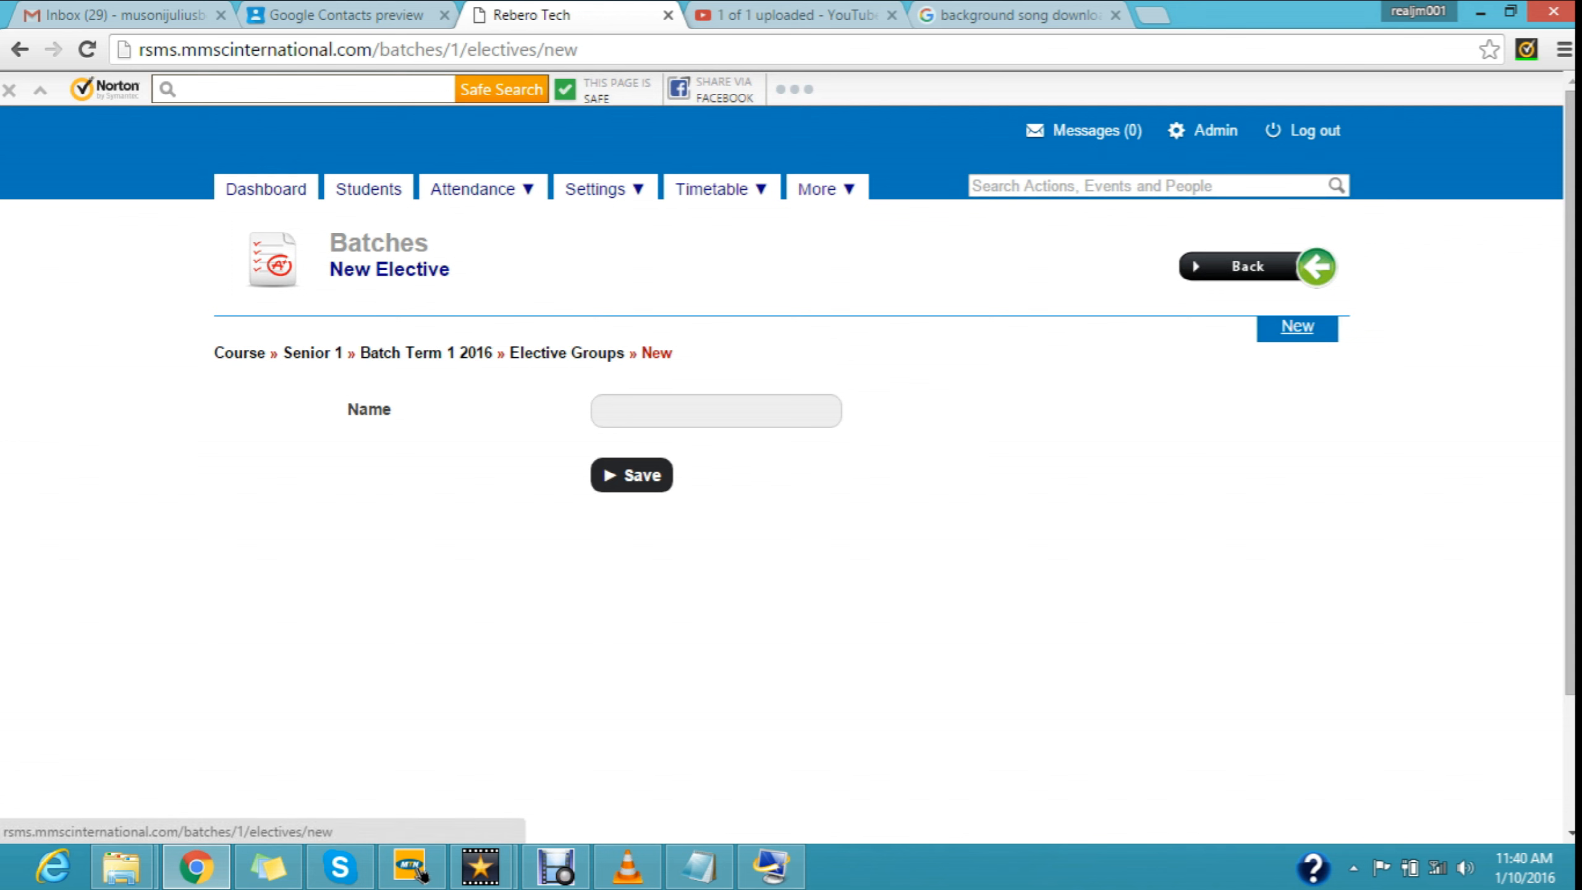
pyautogui.click(1297, 326)
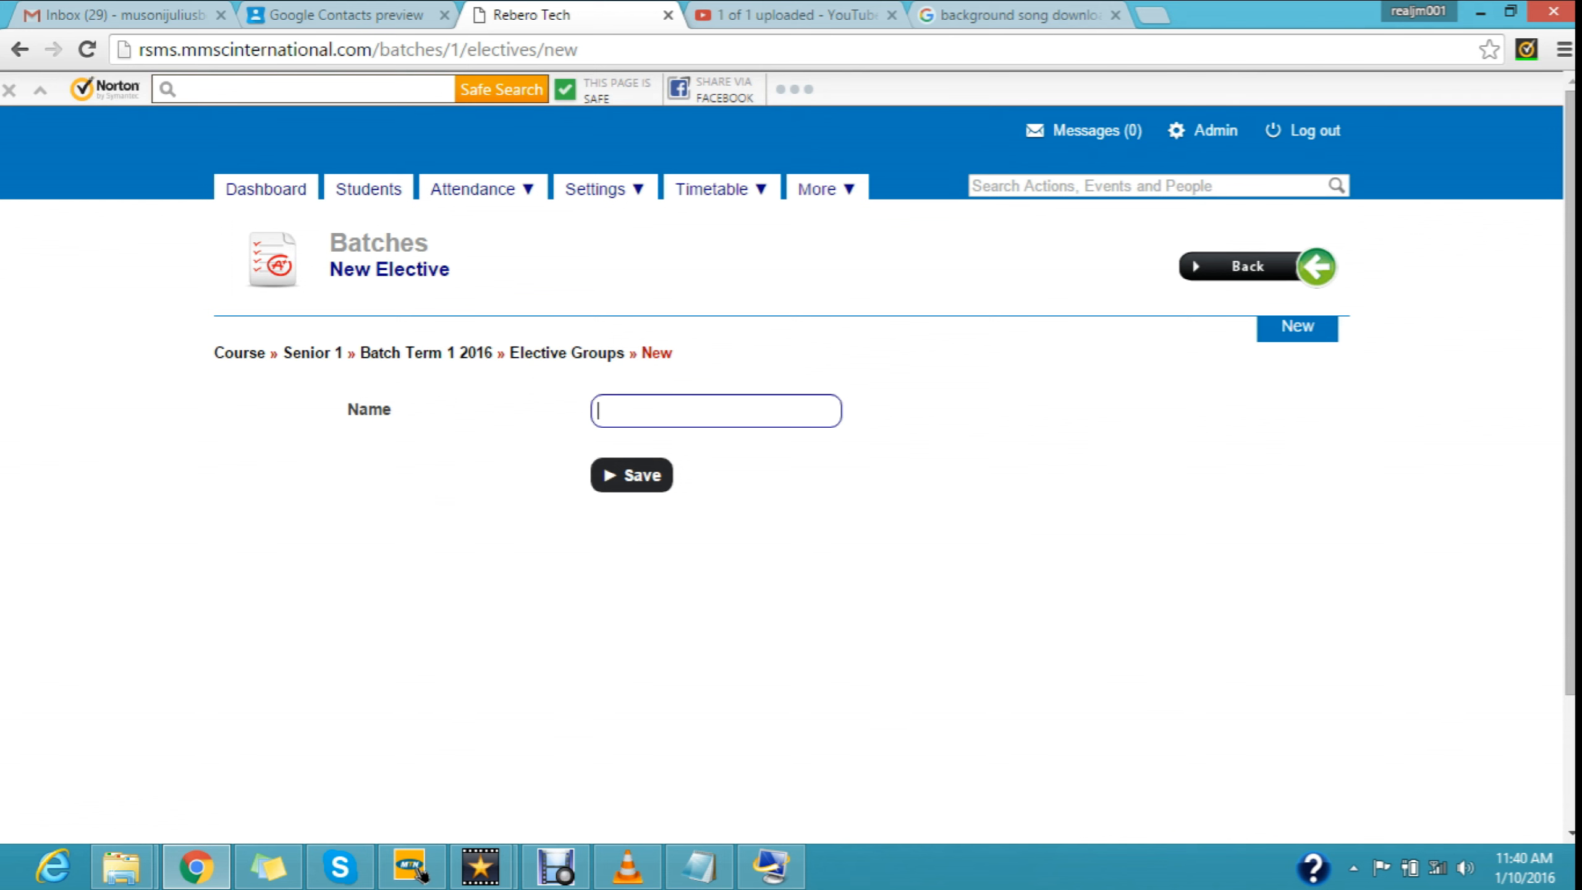
pyautogui.write('Languages')
pyautogui.press('Tab')
pyautogui.press('Return')
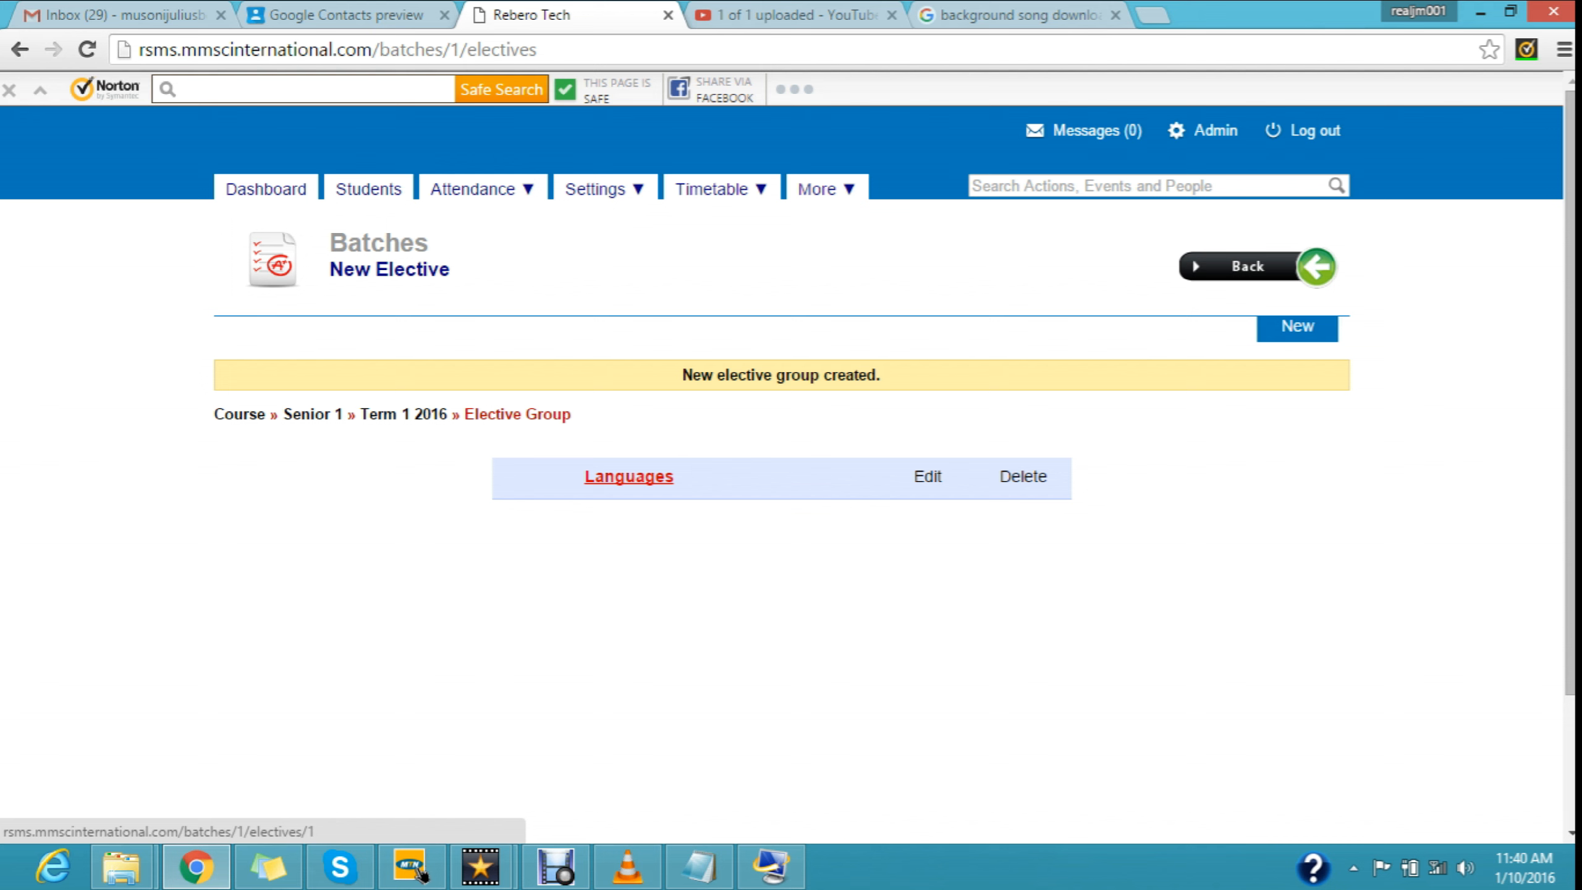
# Step: Open the Languages elective group and reload its page
pyautogui.click(629, 476)
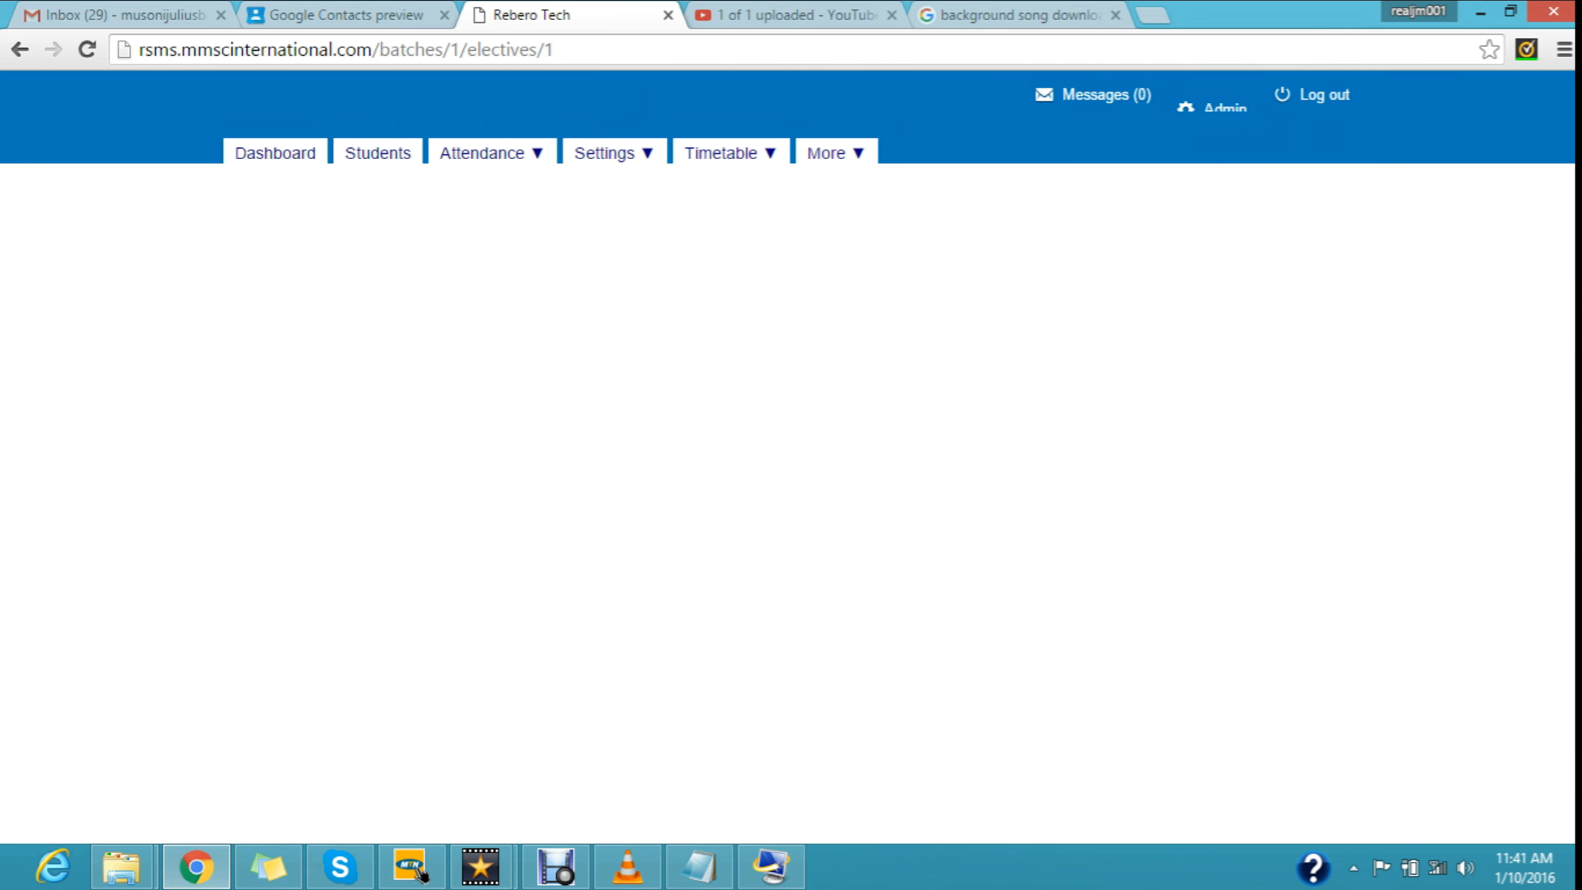
pyautogui.hotkey('ctrl', 'l')
pyautogui.press('Return')
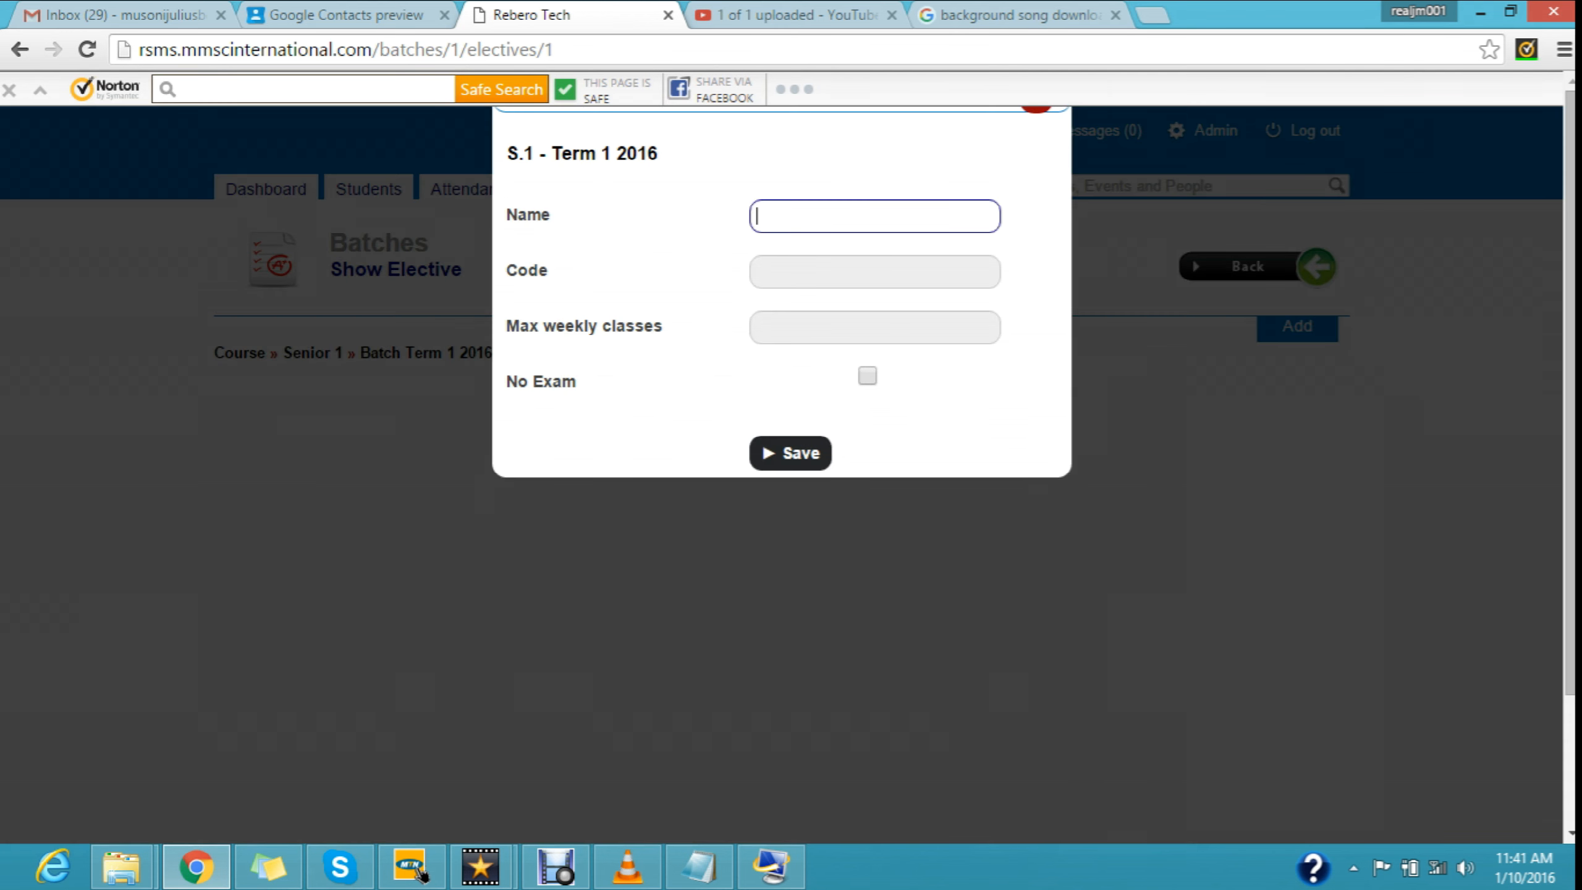
# Step: Add an elective subject named Spanish with code Sp and a maximum of 2 weekly classes to the Languages group, and save it
pyautogui.write('P')
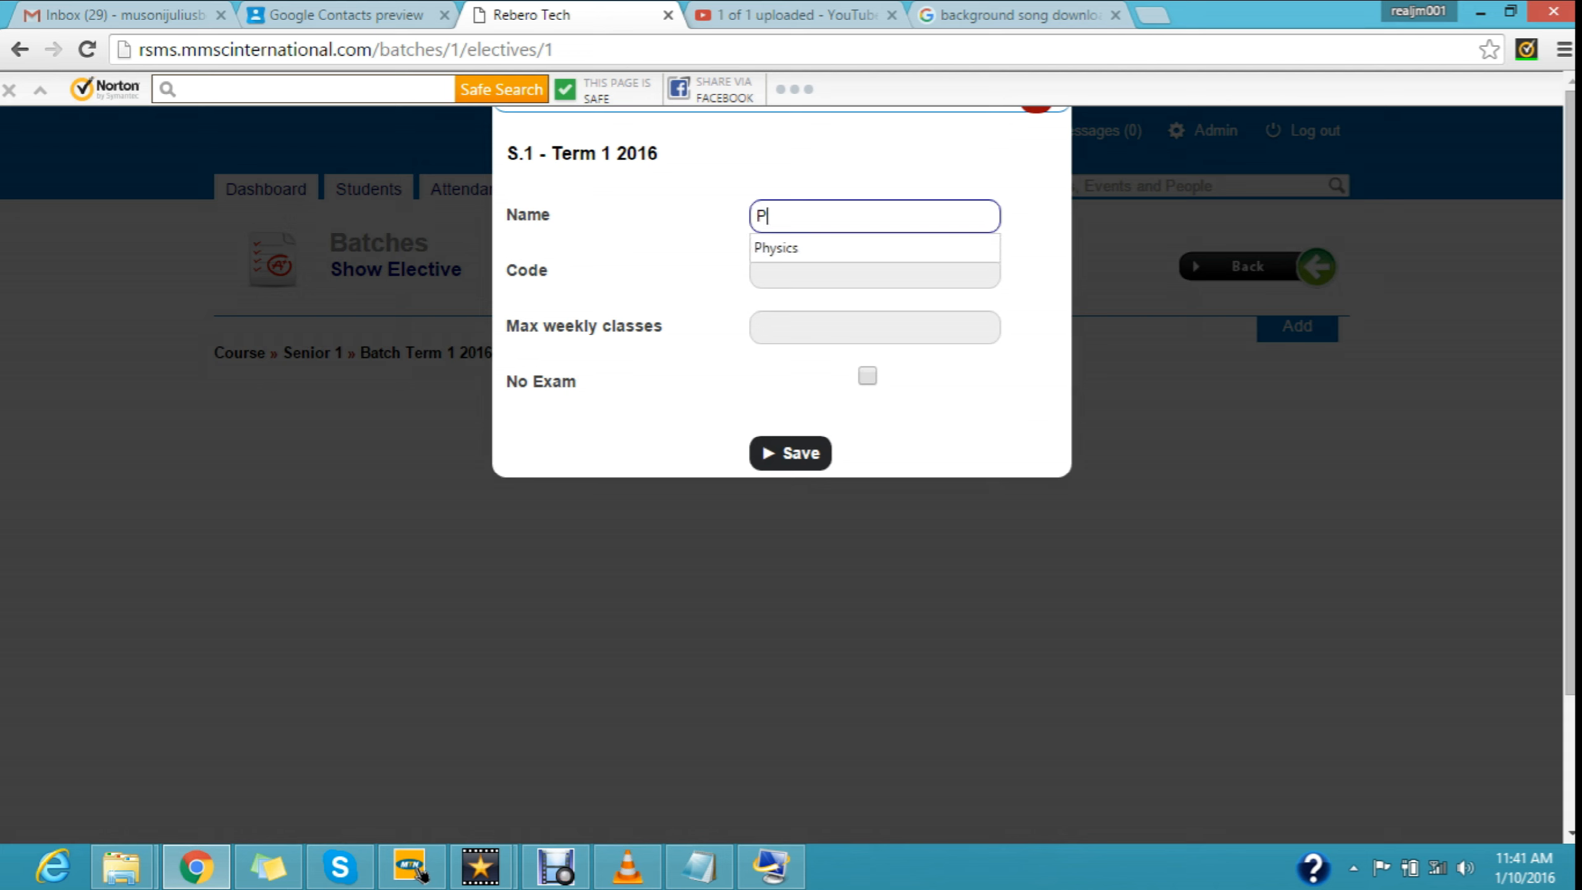
pyautogui.press('BackSpace')
pyautogui.write('S')
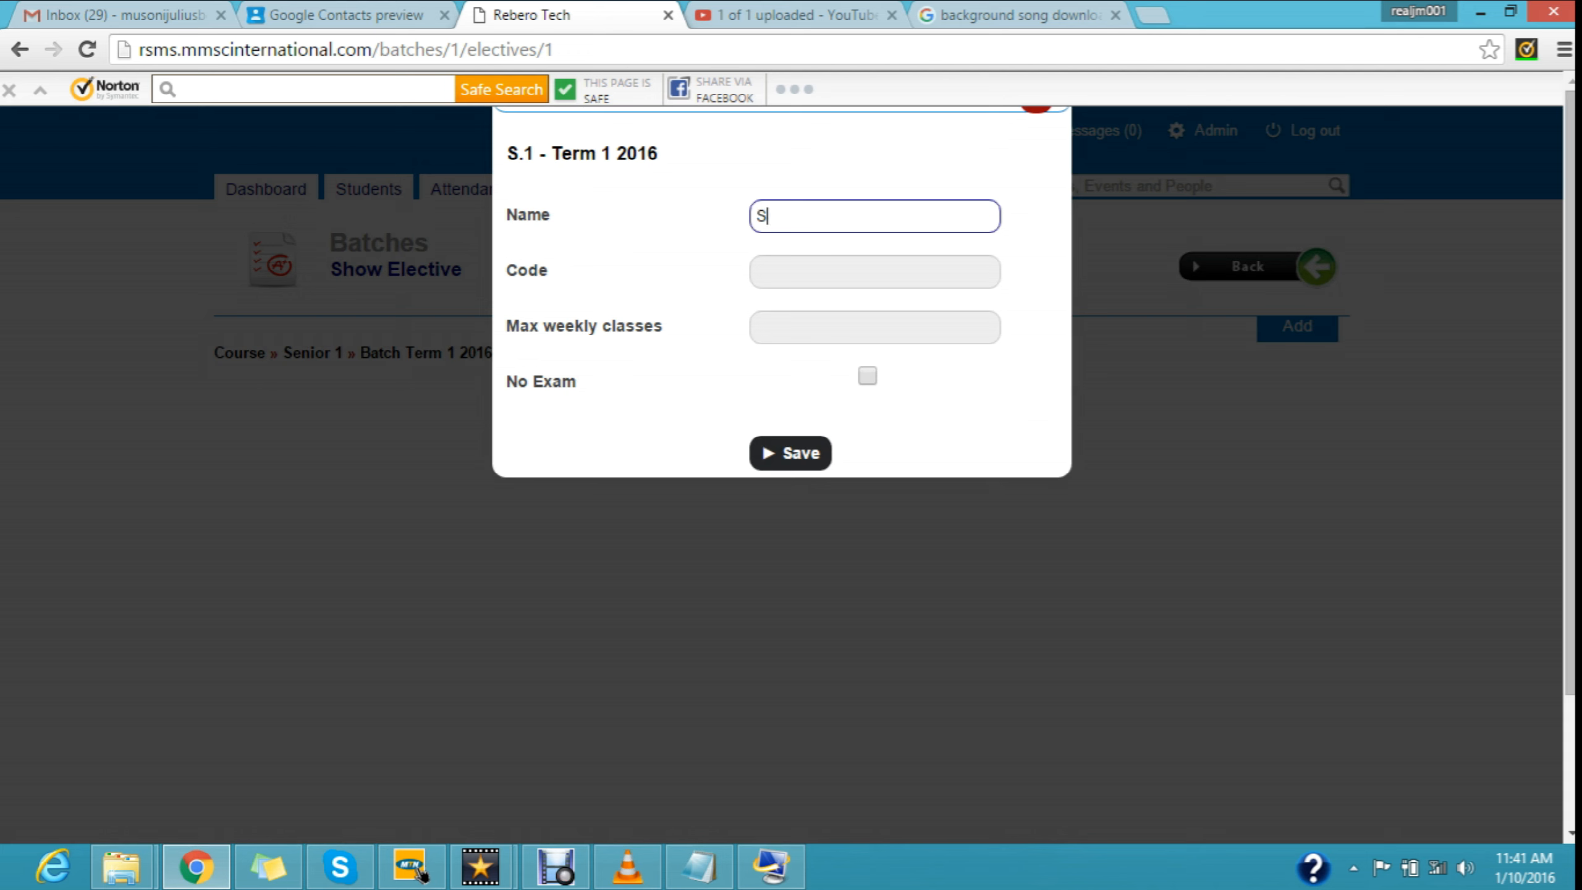
pyautogui.write('panish')
pyautogui.press('Tab')
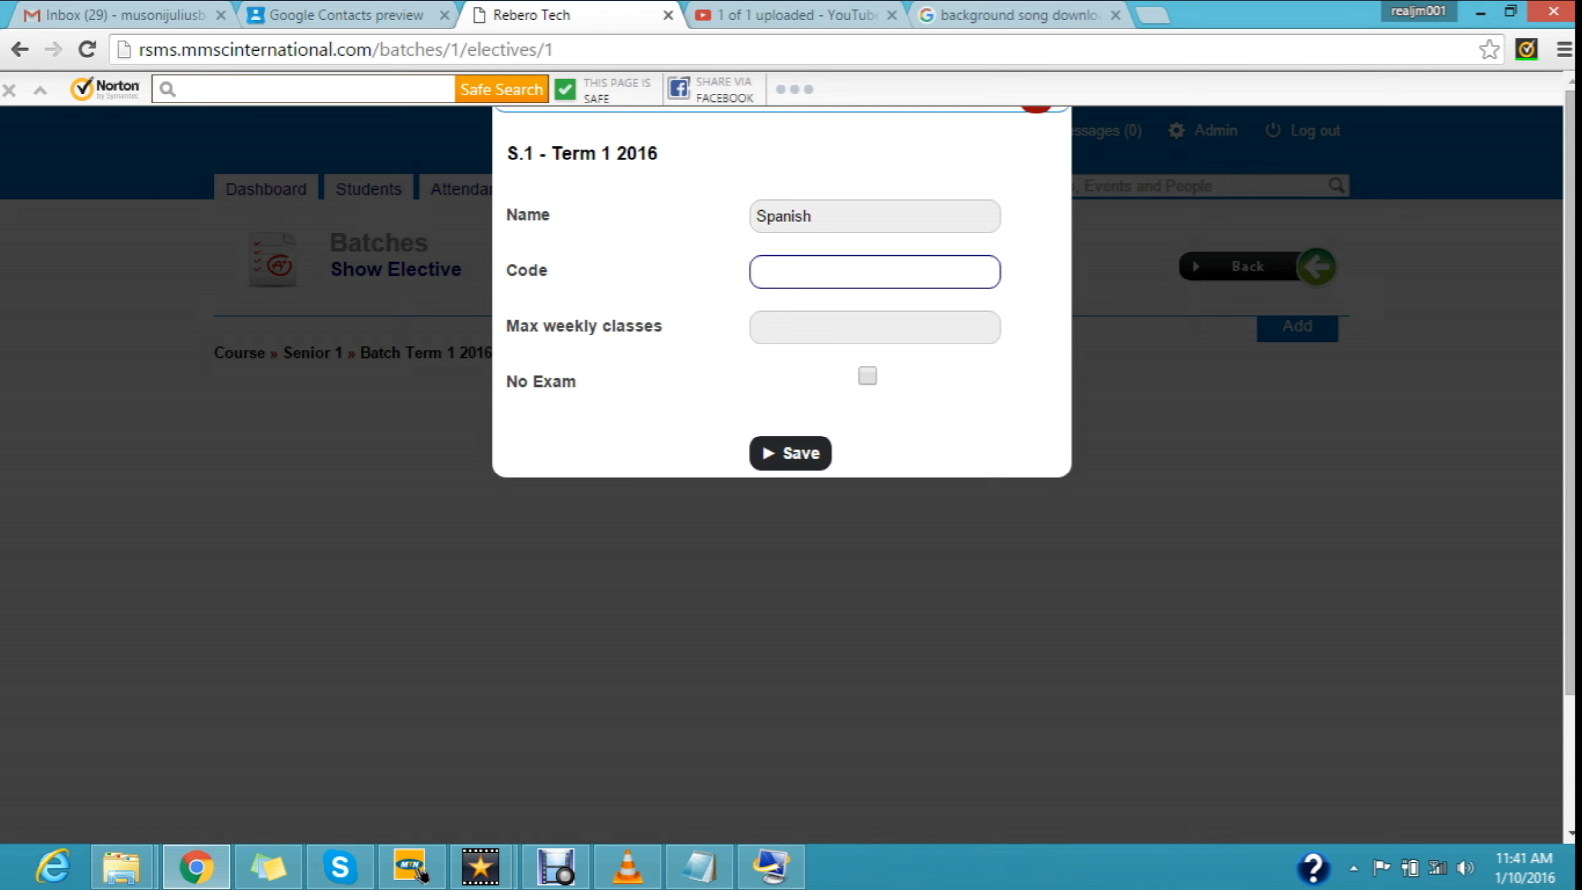
pyautogui.write('Sp')
pyautogui.press('Tab')
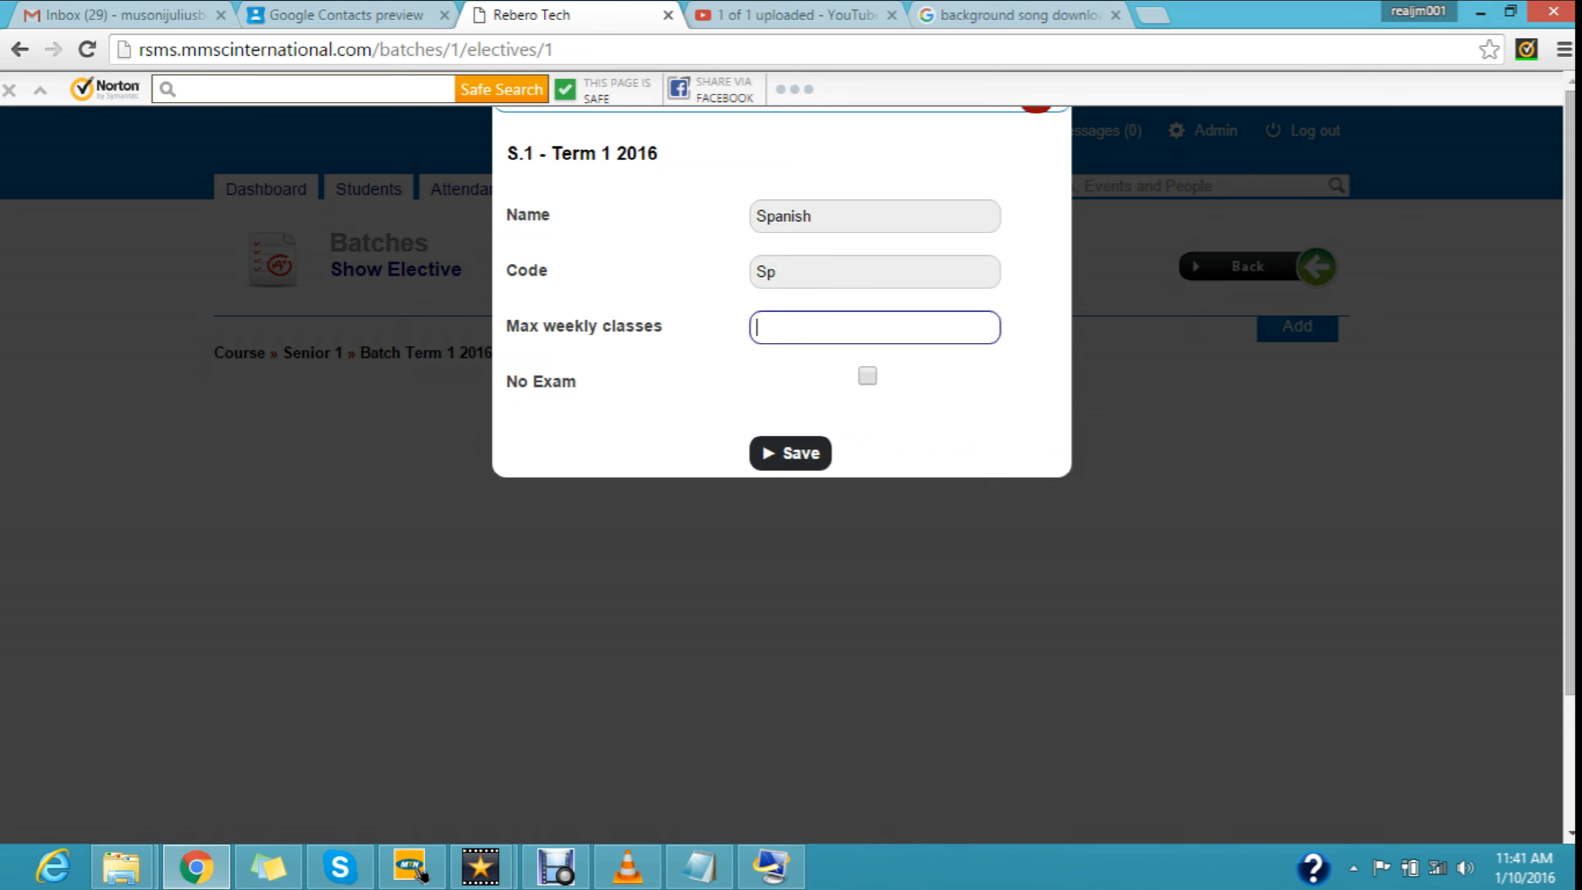
pyautogui.write('2')
pyautogui.press('Tab')
pyautogui.press('Return')
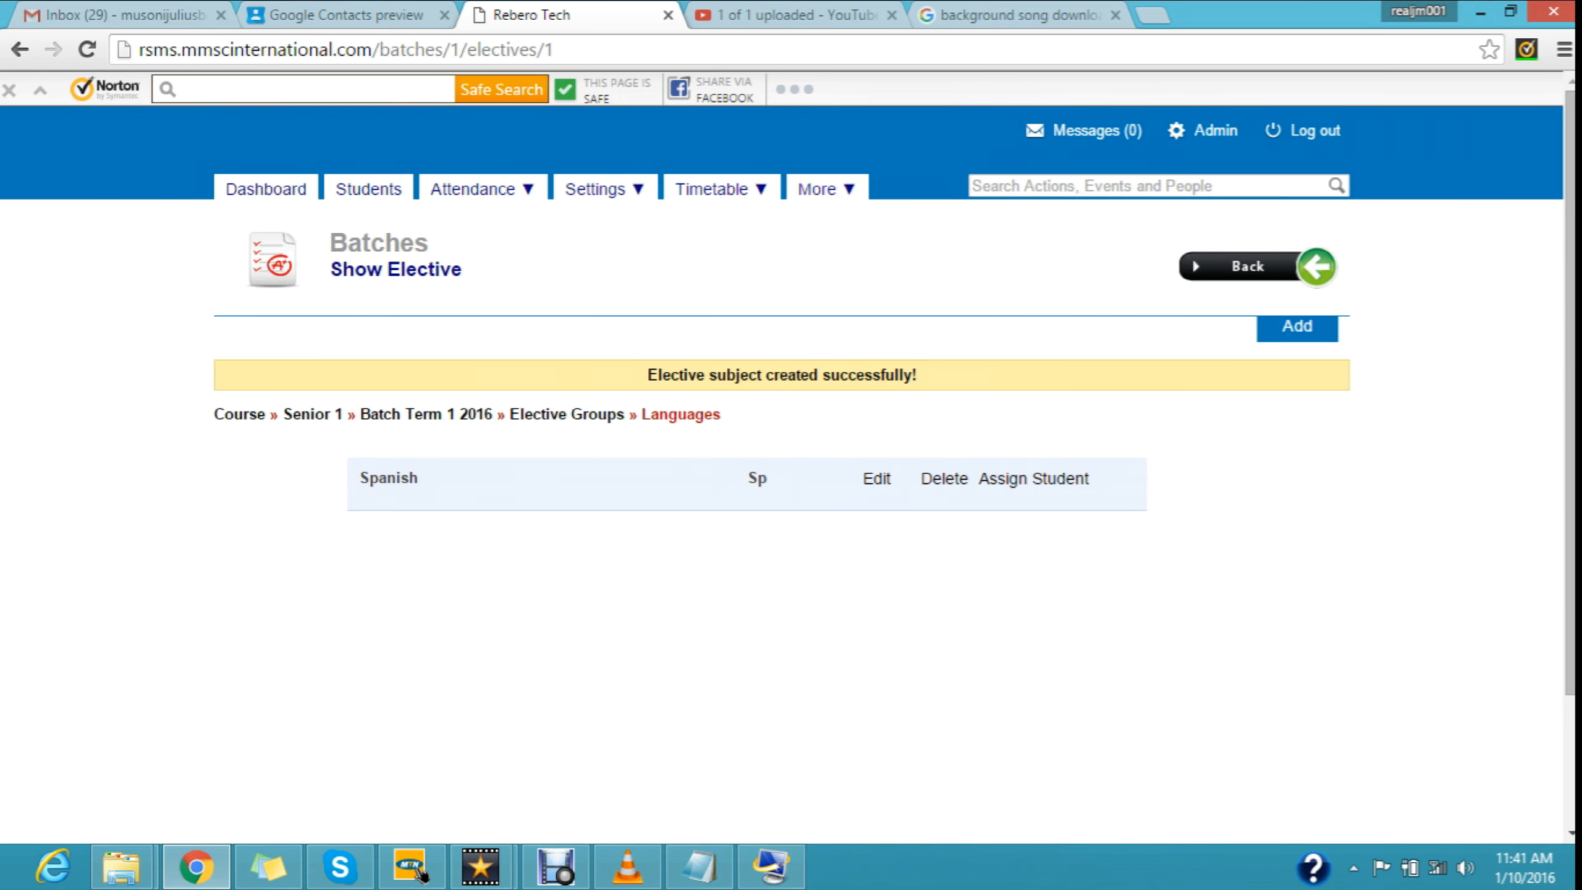
# Step: Add an elective subject named French with code Fr and a maximum of 3 weekly classes to the Languages group, and save it
pyautogui.click(1297, 326)
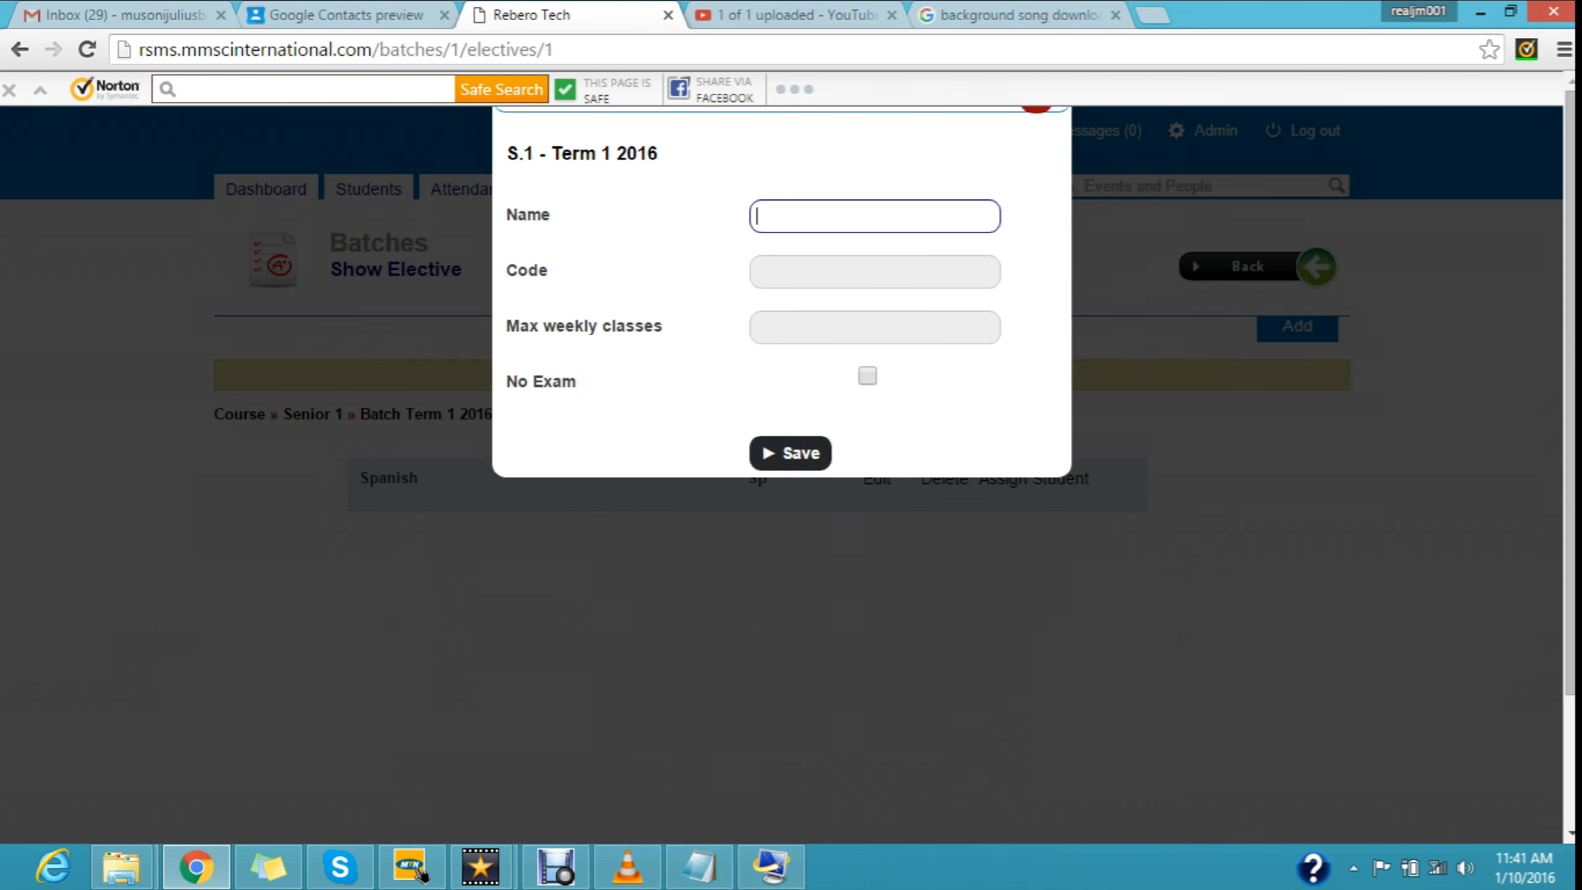
pyautogui.write('French')
pyautogui.press('Tab')
pyautogui.write('Fr')
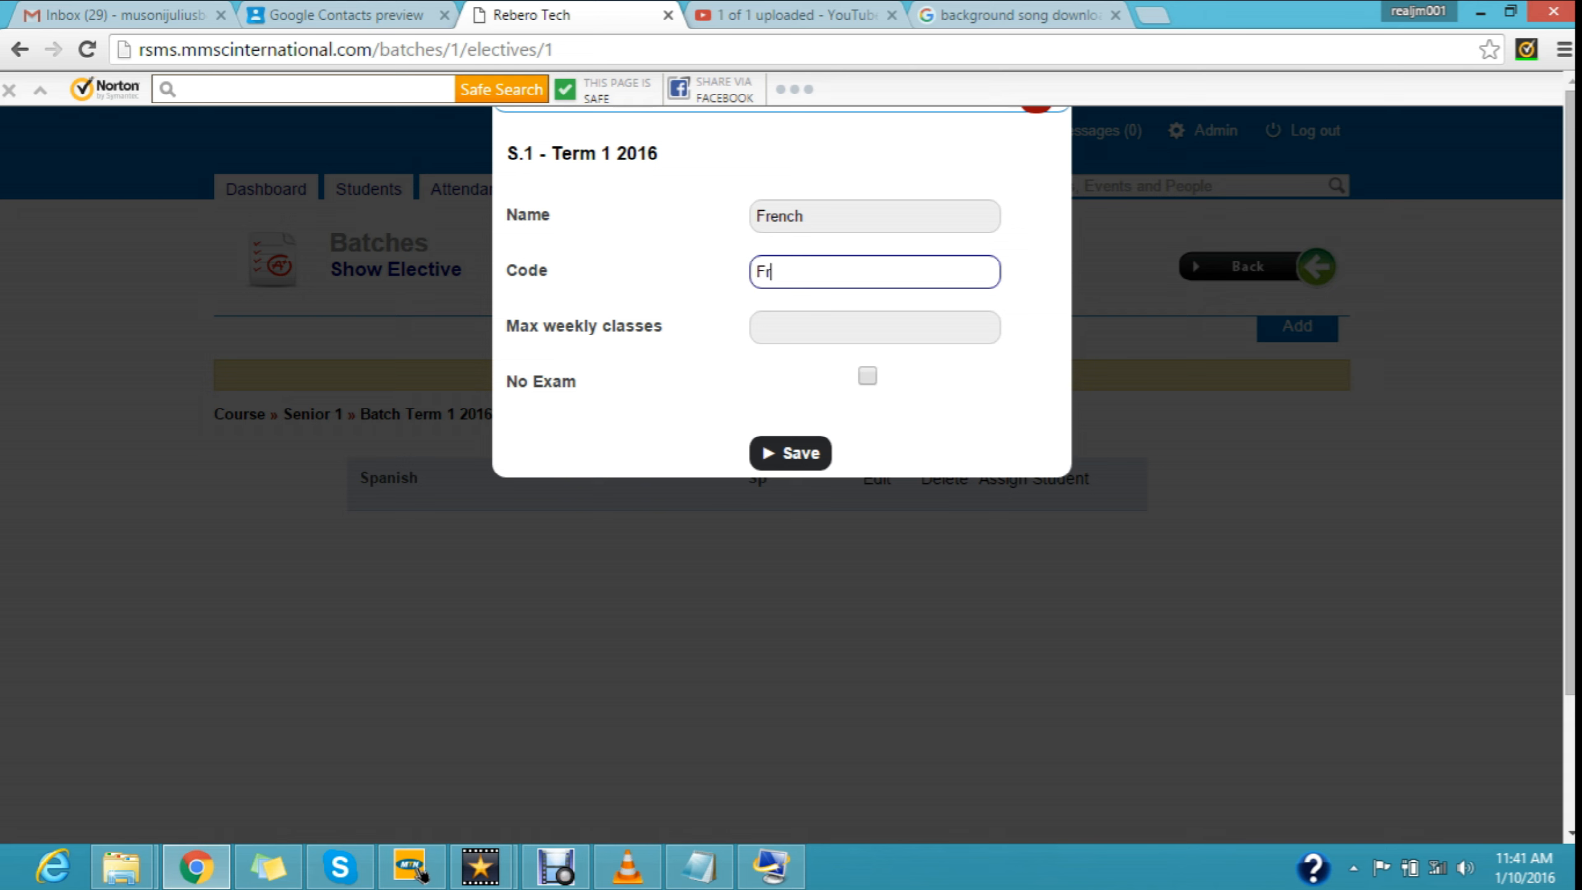
pyautogui.press('Tab')
pyautogui.write('3')
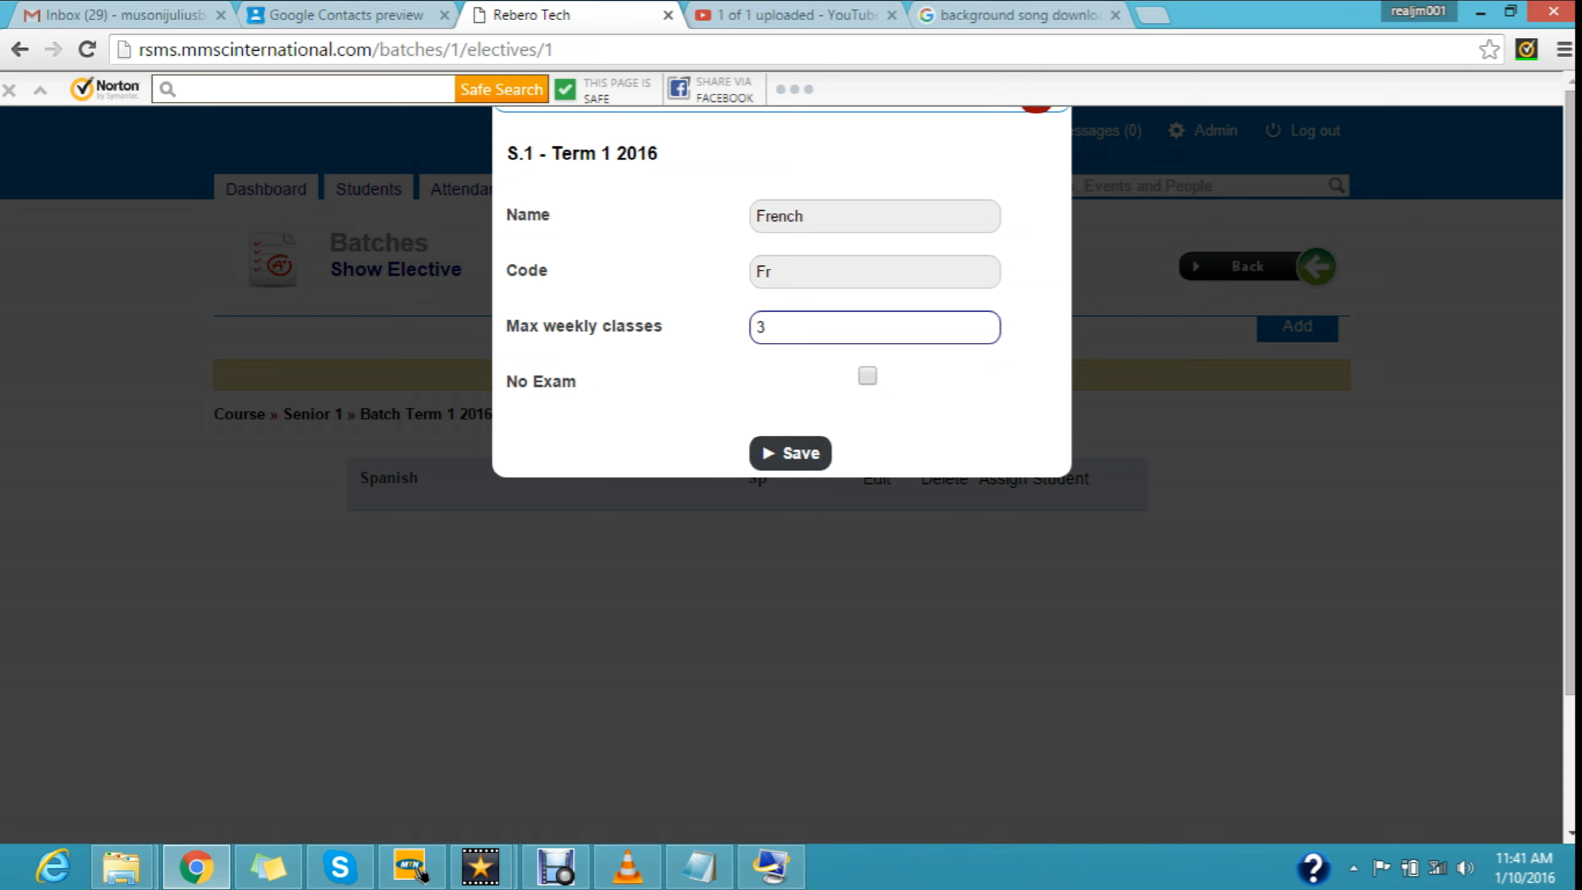
pyautogui.press('Tab')
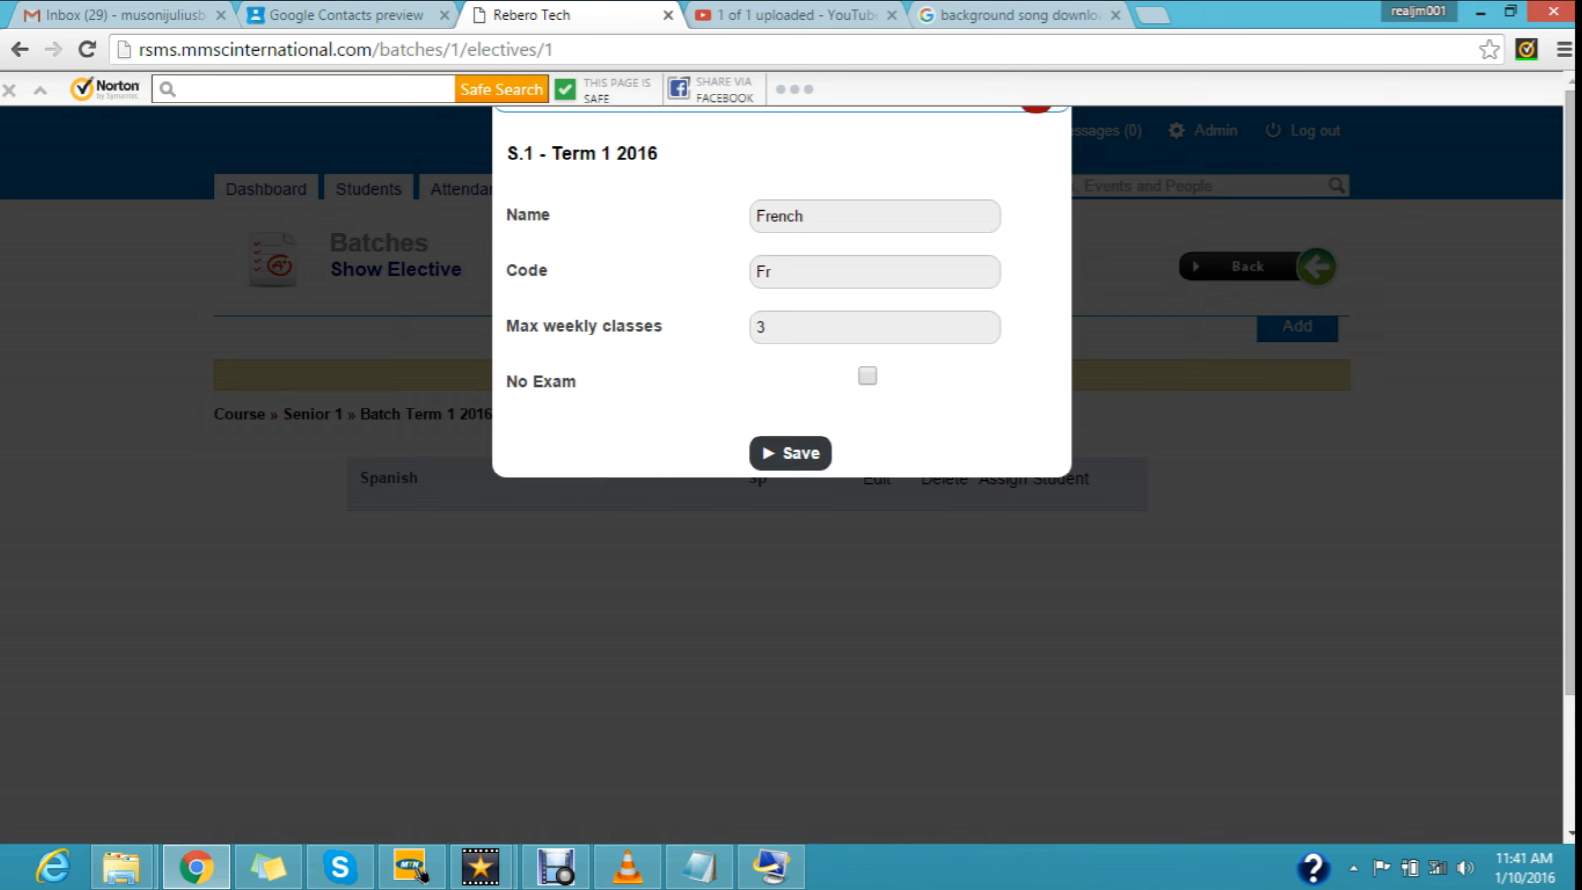
pyautogui.press('Return')
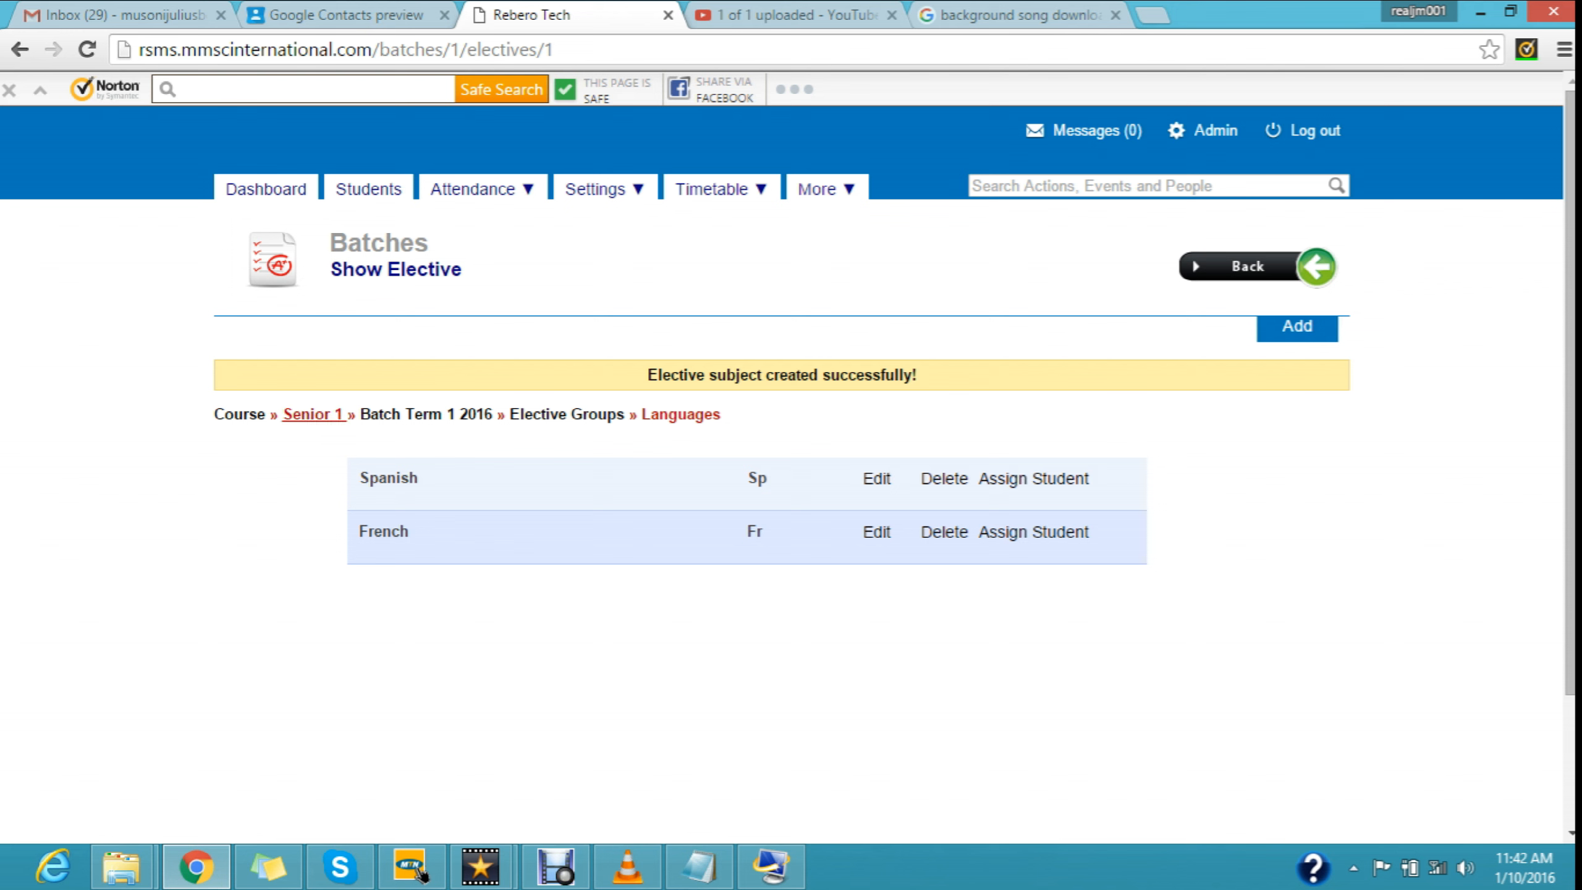
# Step: Open the S.1 - Term 1 2016 batch of the Senior 1 course and review its assigned normal and elective subjects
pyautogui.click(313, 414)
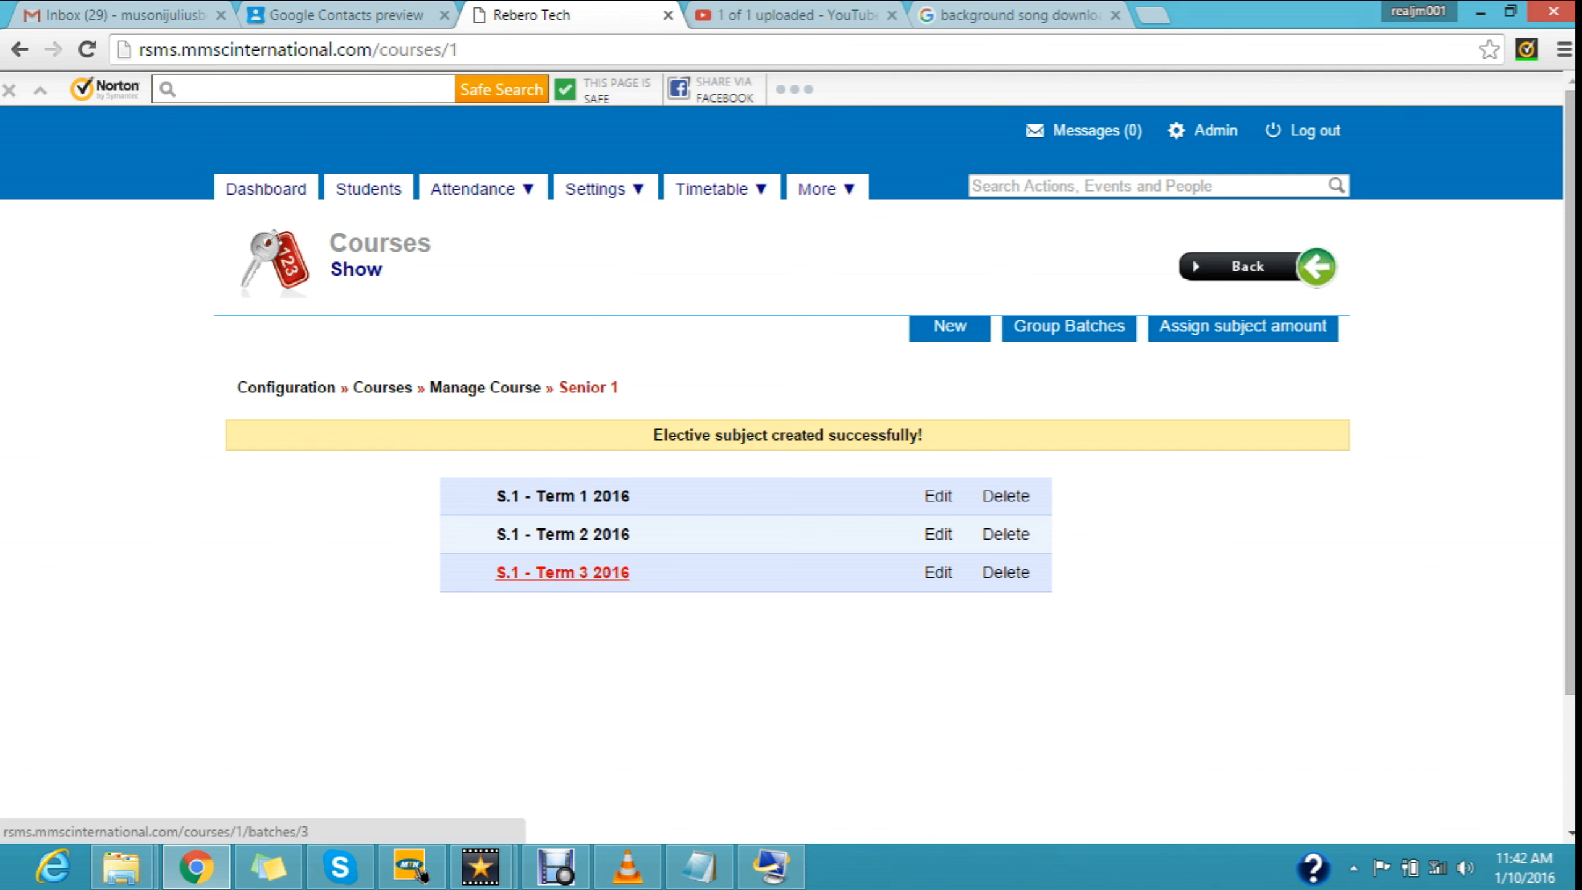
pyautogui.click(562, 496)
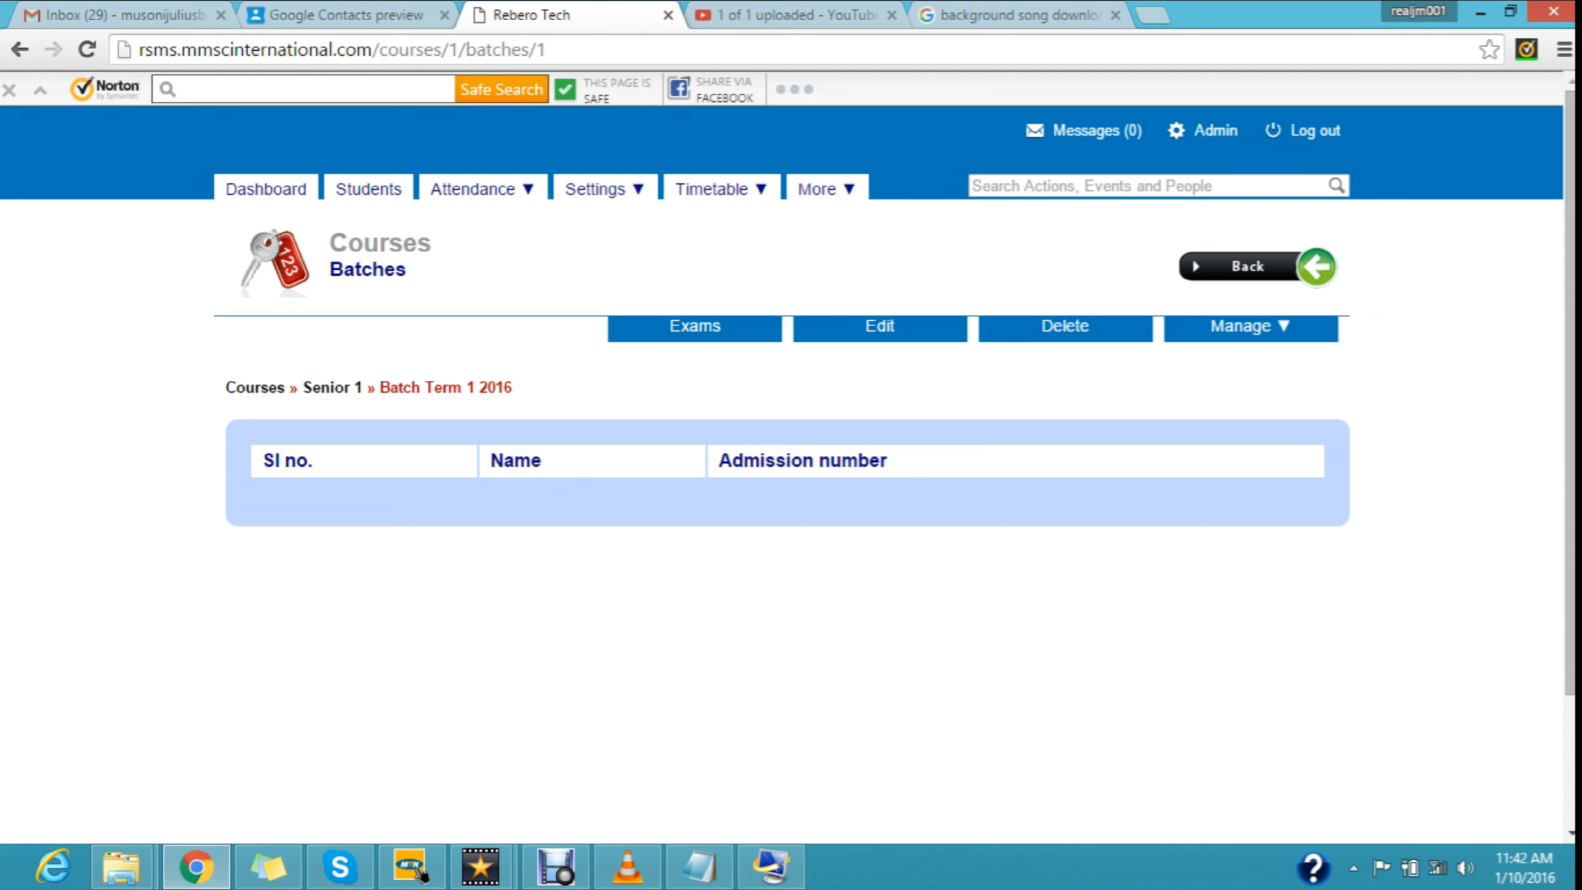
pyautogui.click(1251, 326)
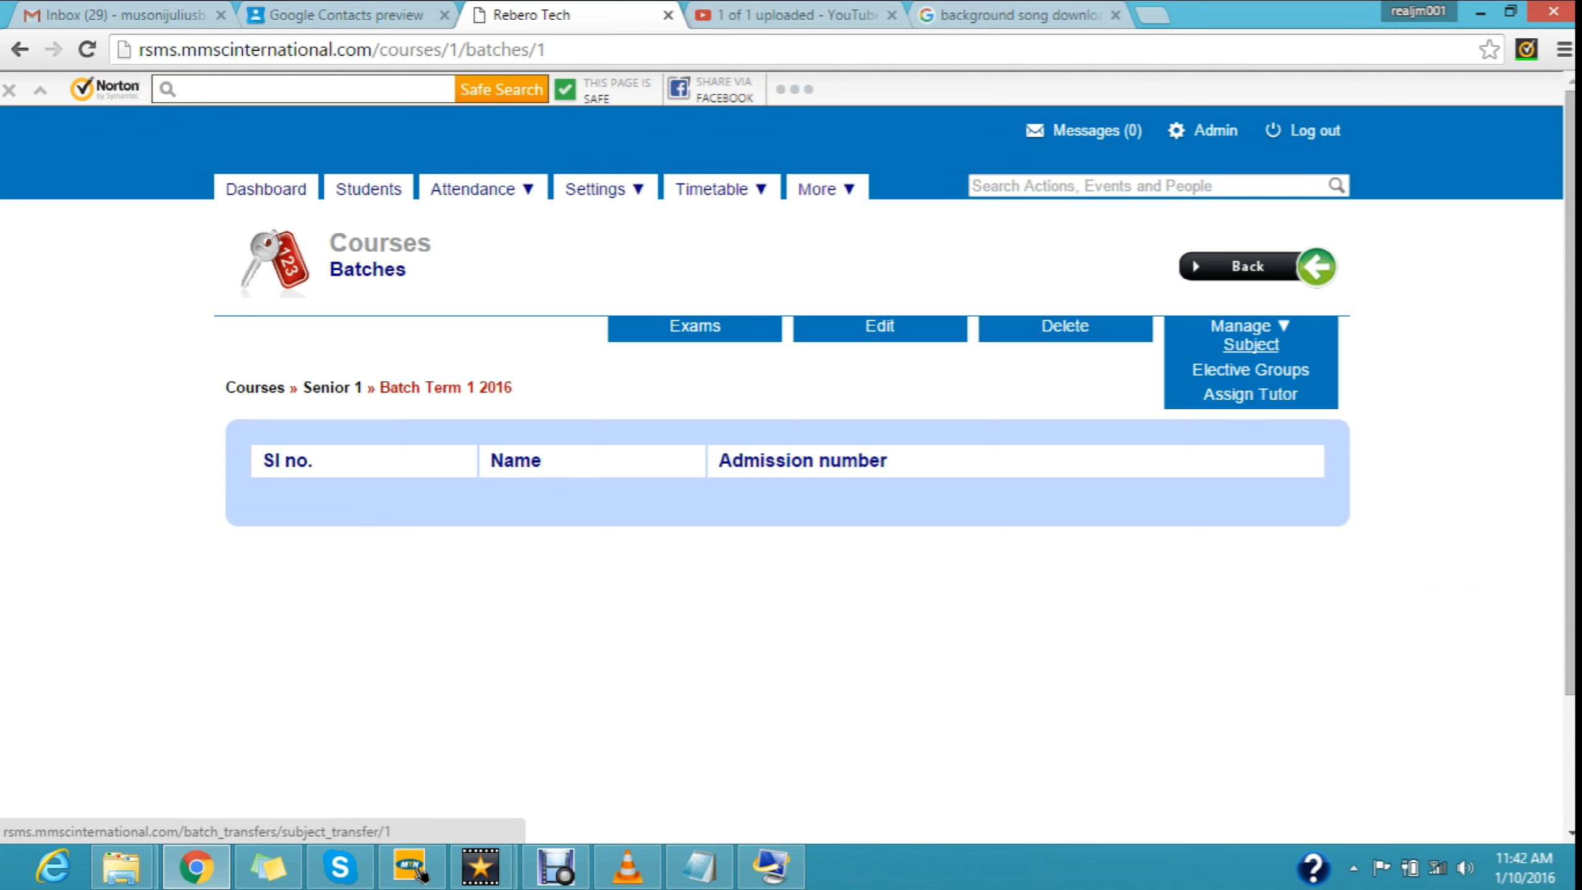
pyautogui.click(1250, 344)
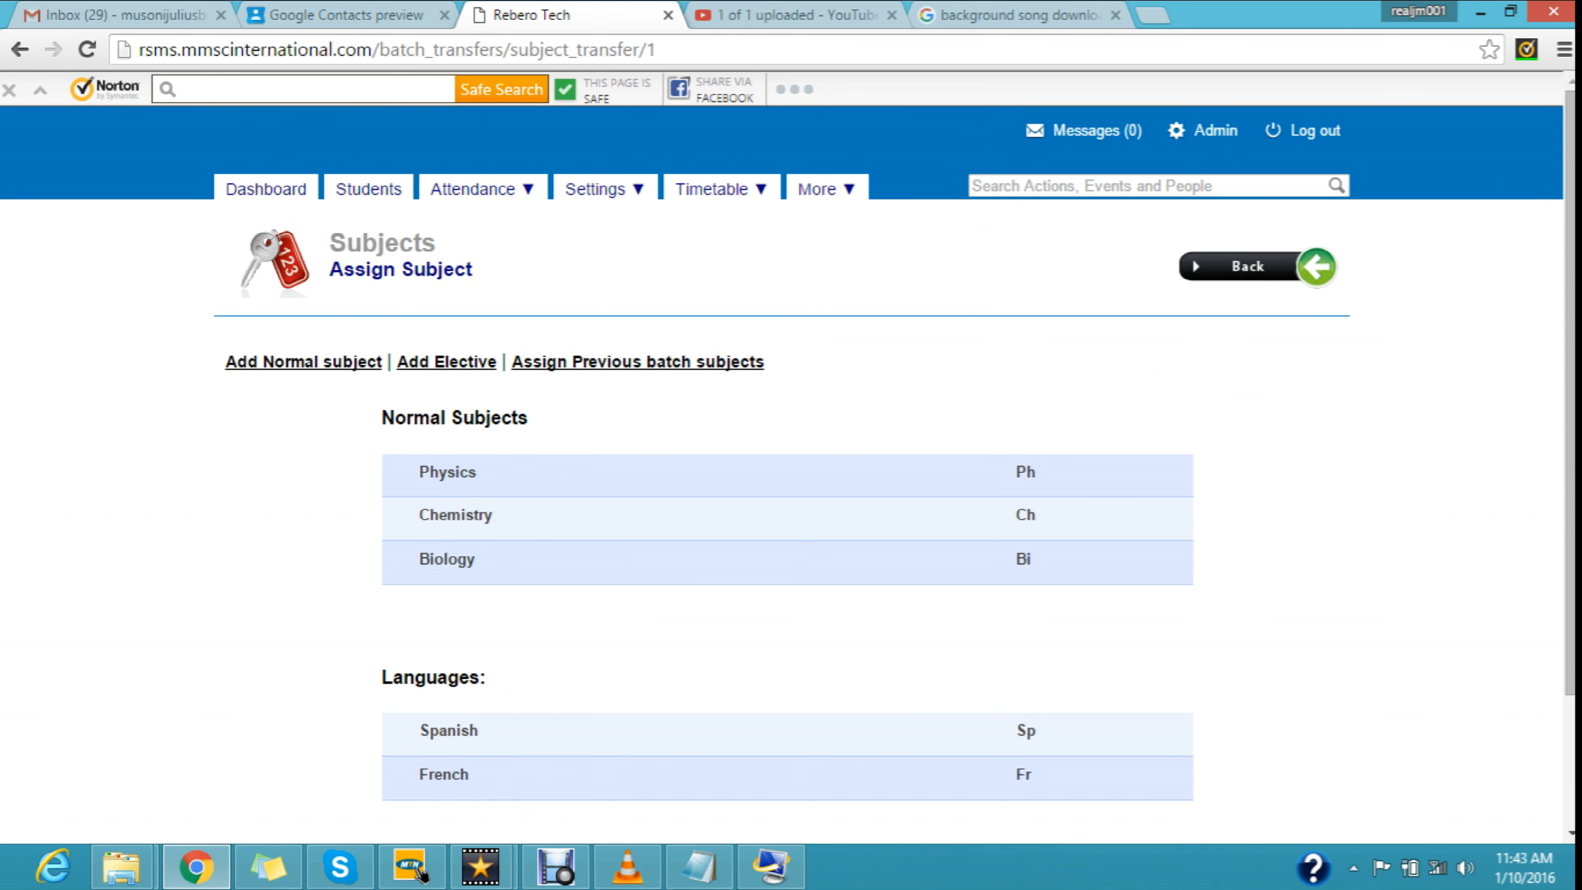
pyautogui.moveTo(1570, 393); pyautogui.dragTo(1570, 498)
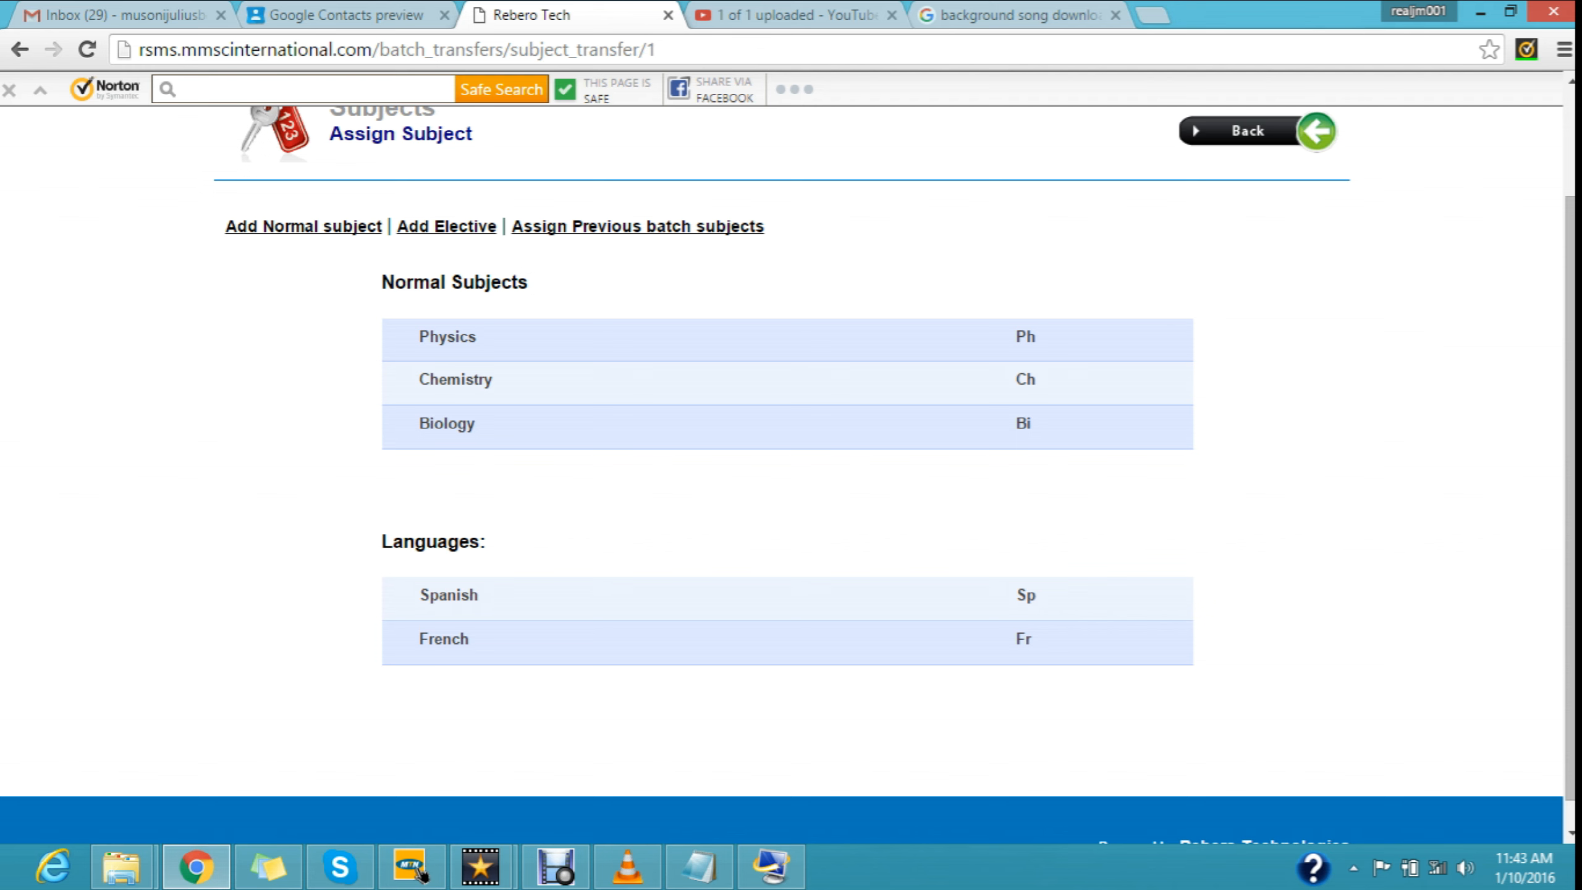
pyautogui.moveTo(1570, 499); pyautogui.dragTo(1570, 393)
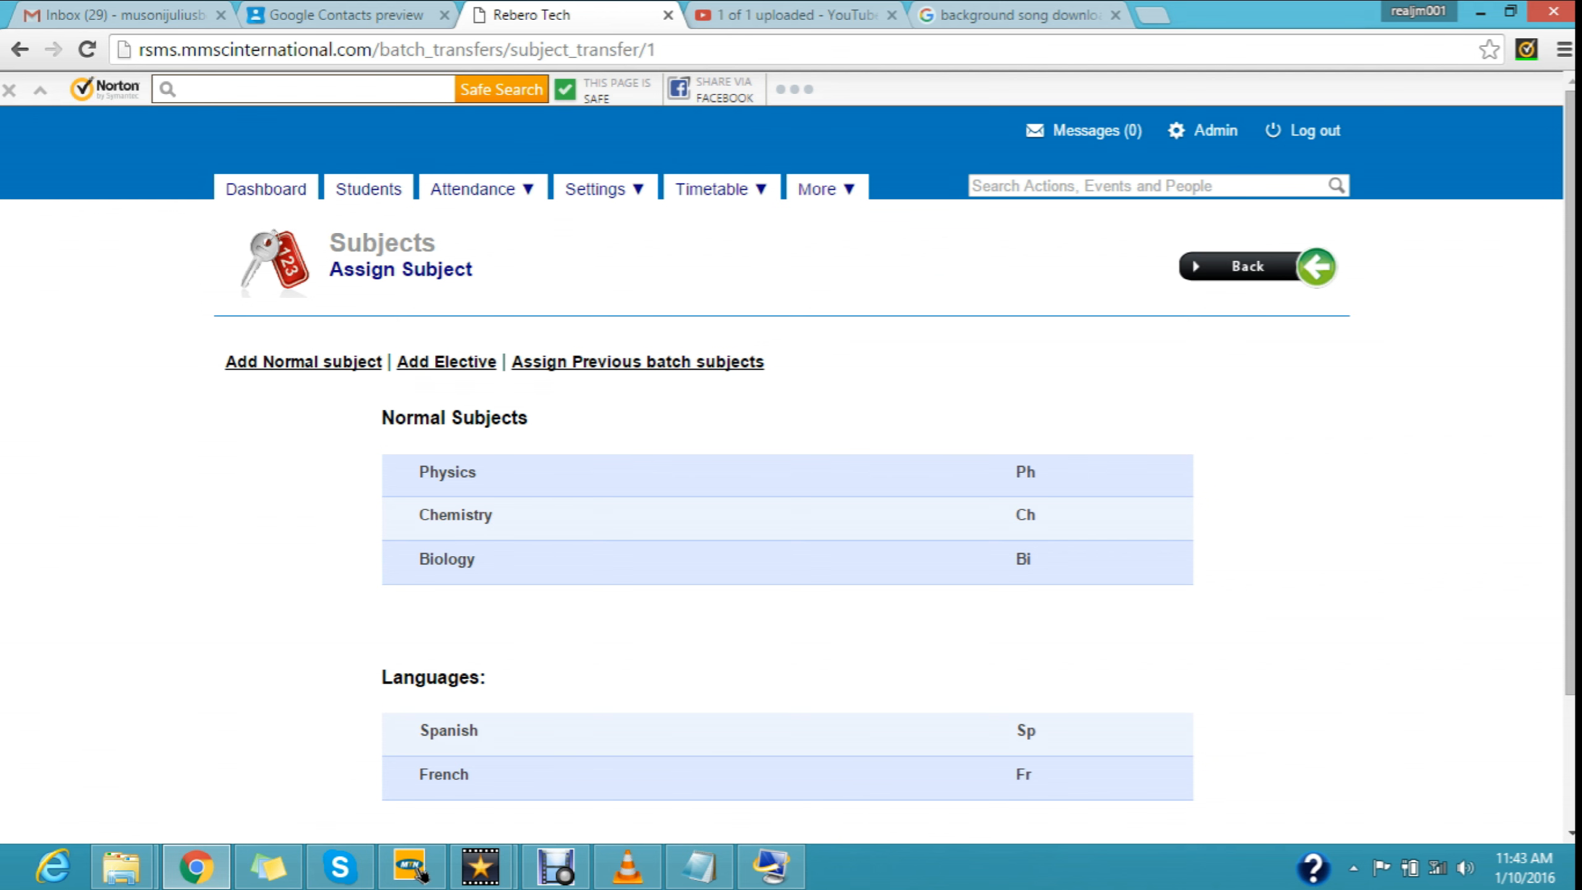
pyautogui.moveTo(1570, 392); pyautogui.dragTo(1569, 496)
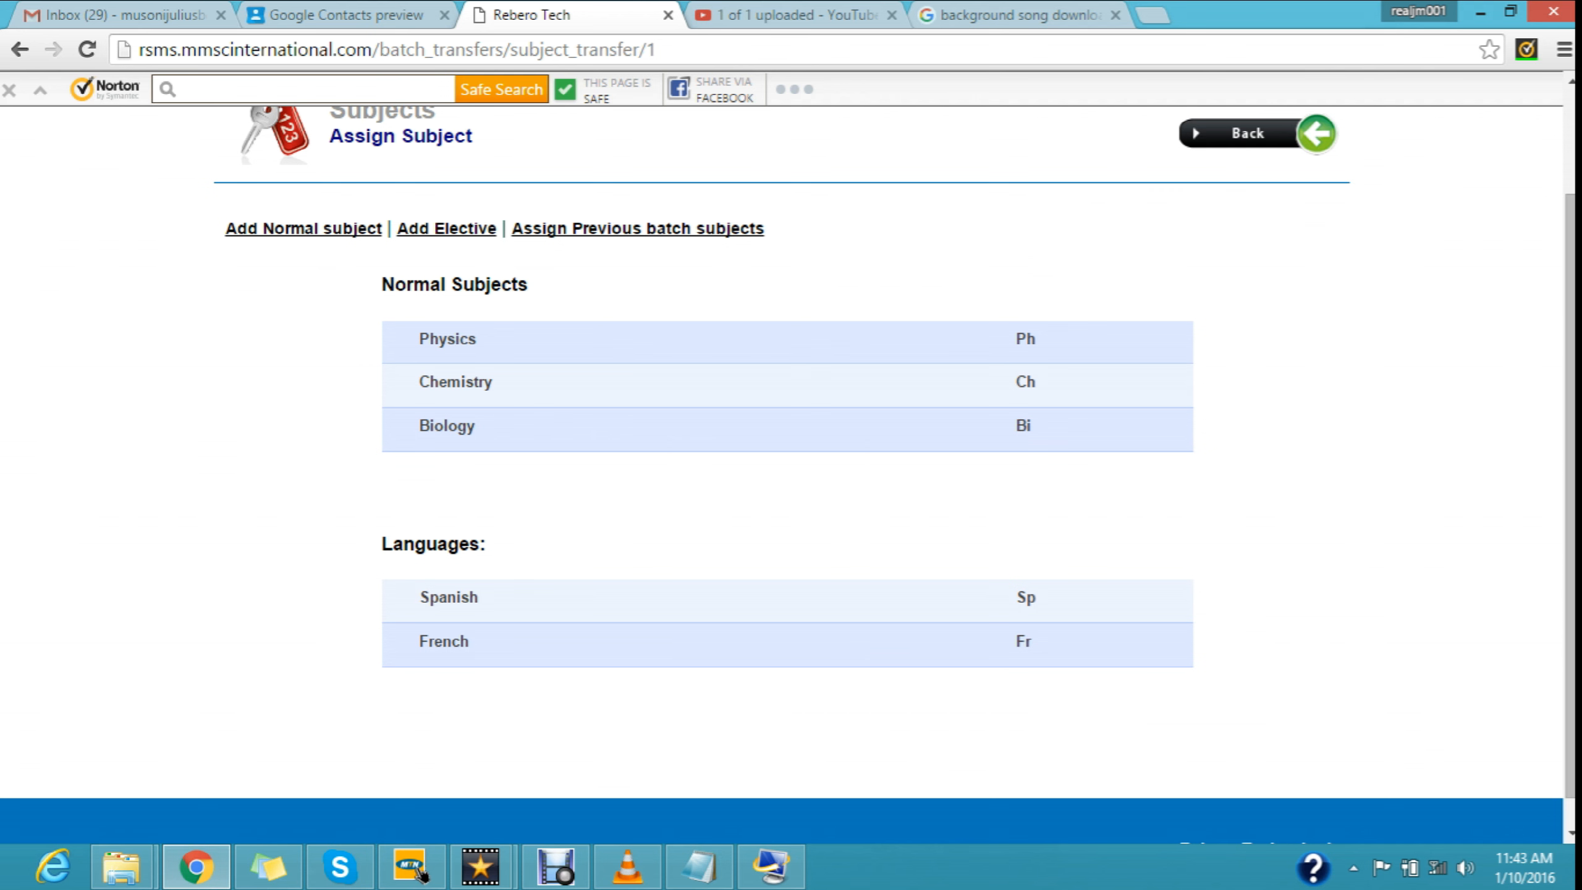
pyautogui.click(555, 866)
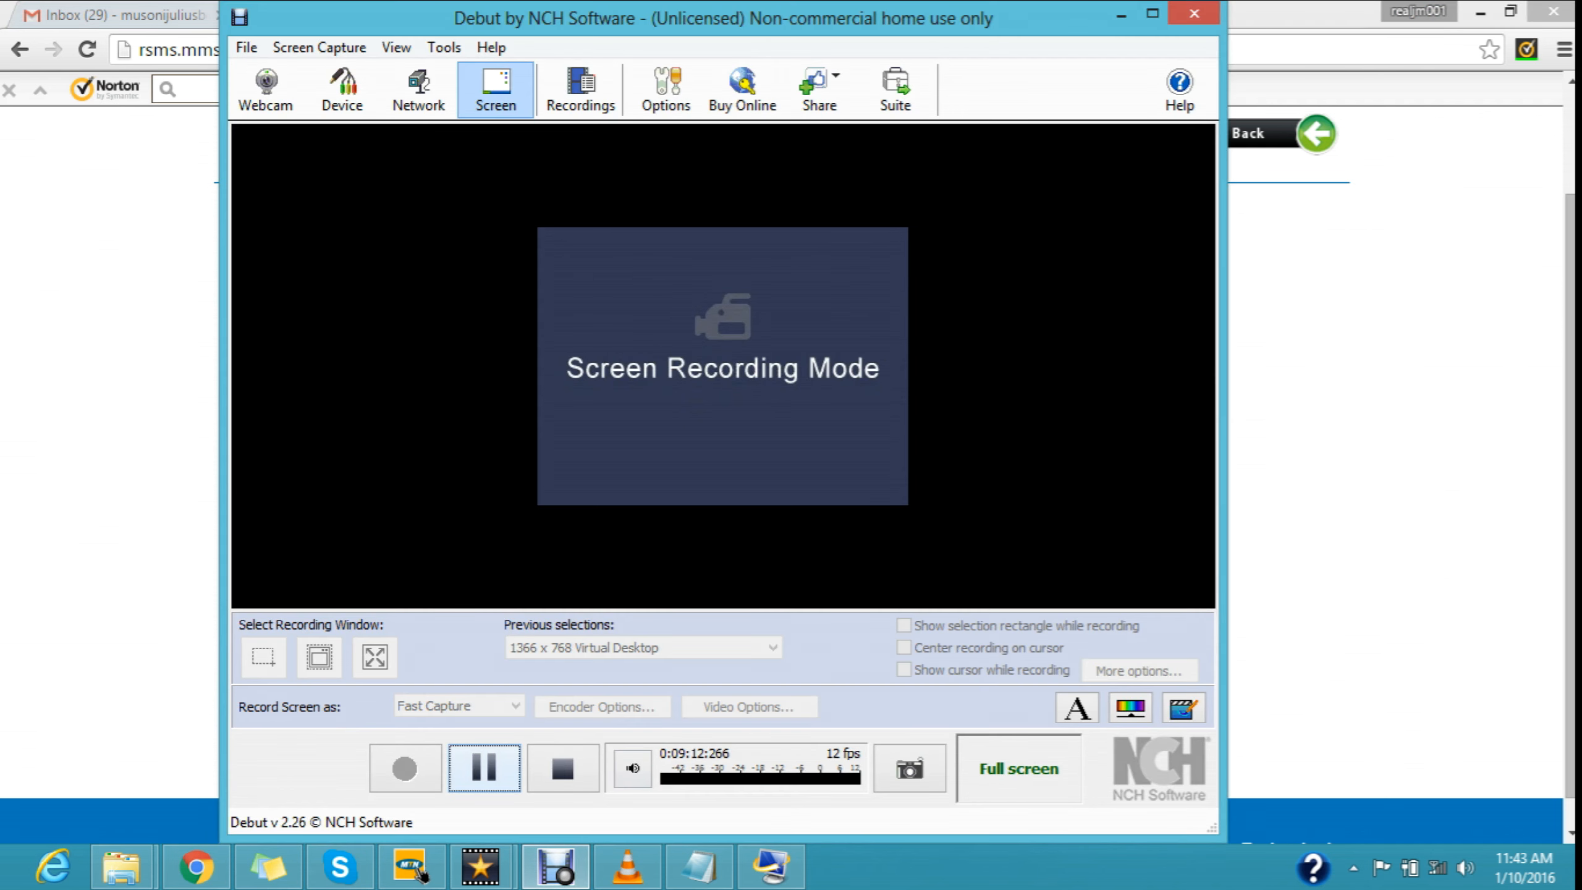